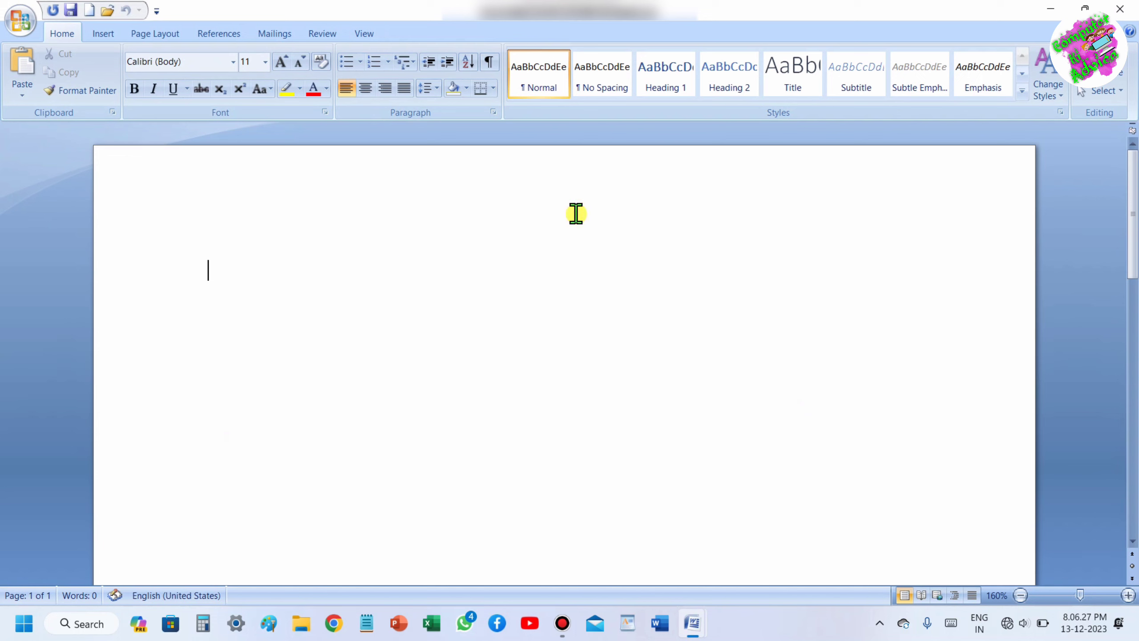
Open the WordArt style gallery from the Insert tab, cancelling a first text-editor attempt
left_click(113, 28)
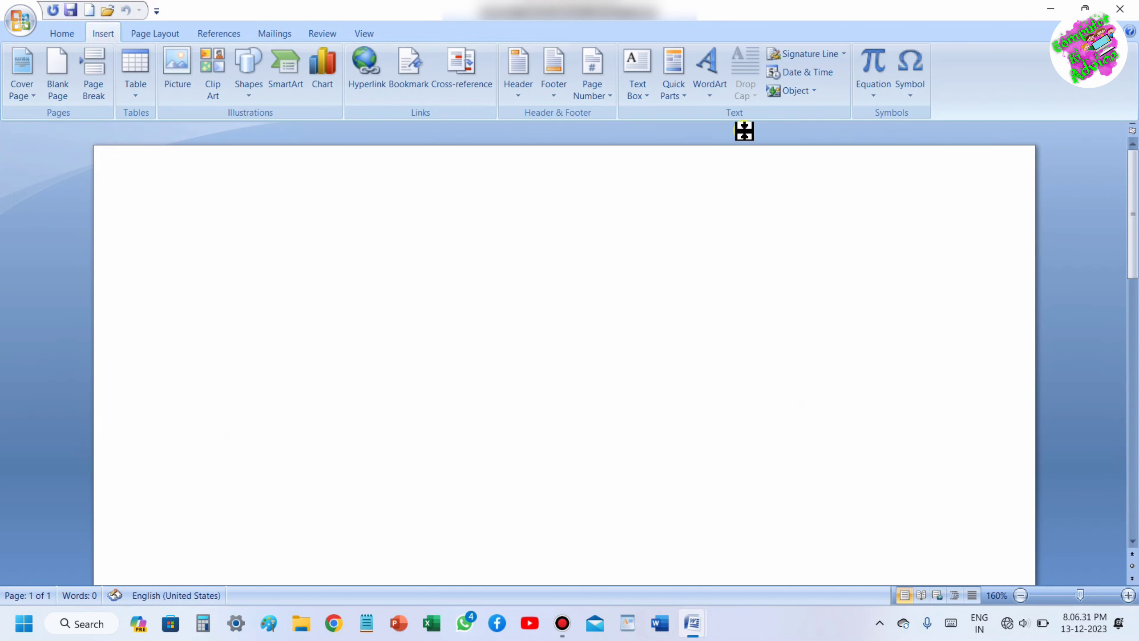
left_click(717, 96)
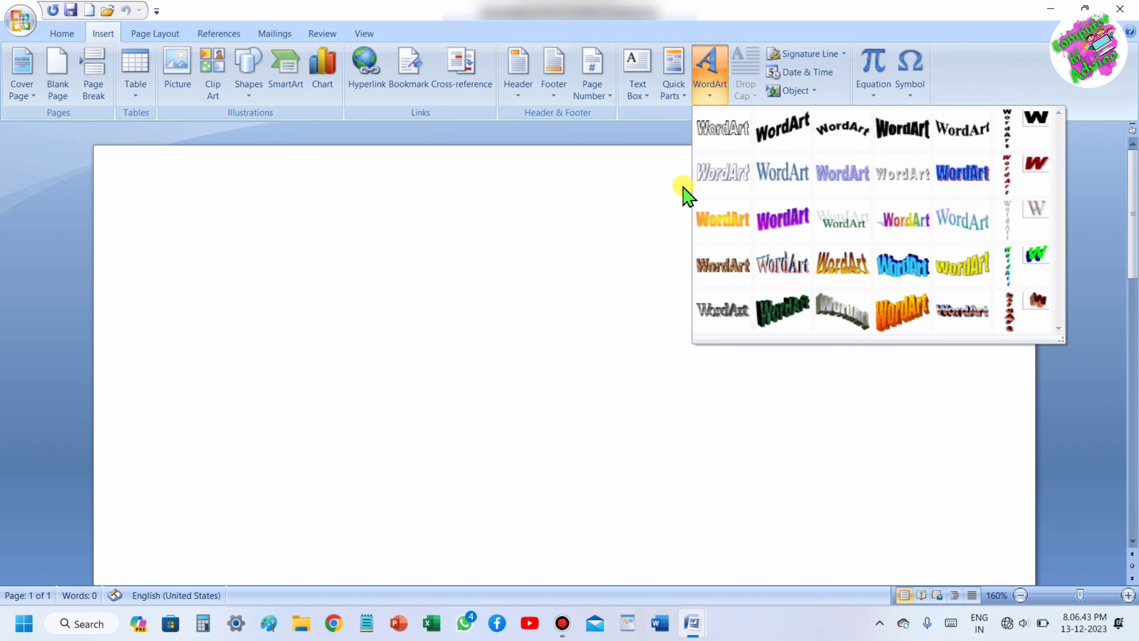
left_click(841, 140)
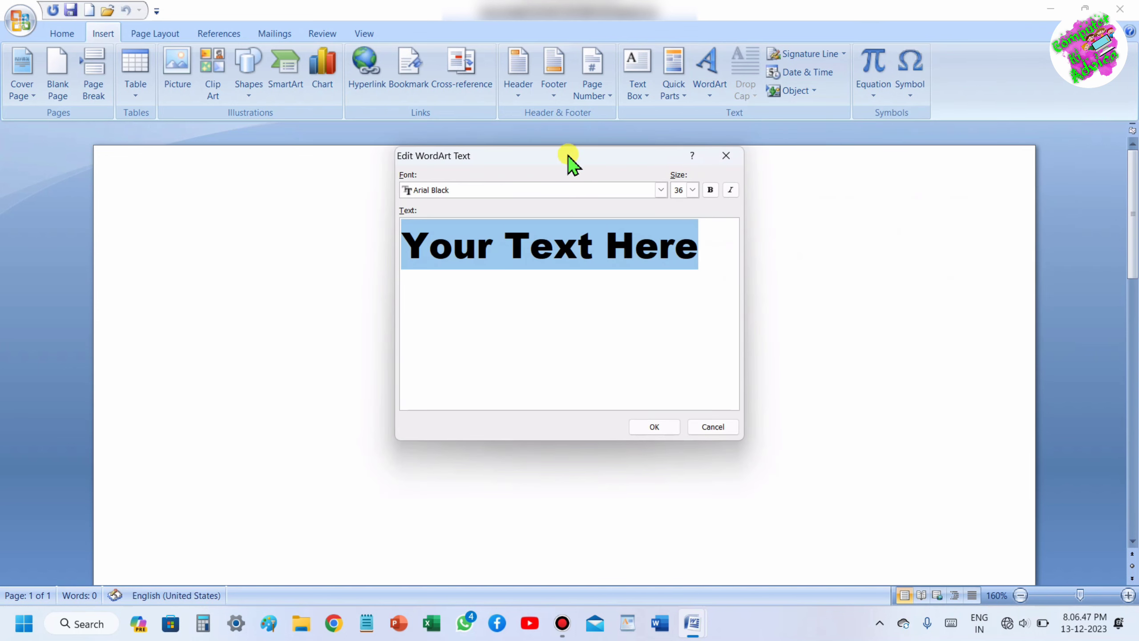
left_click(725, 156)
left_click(721, 101)
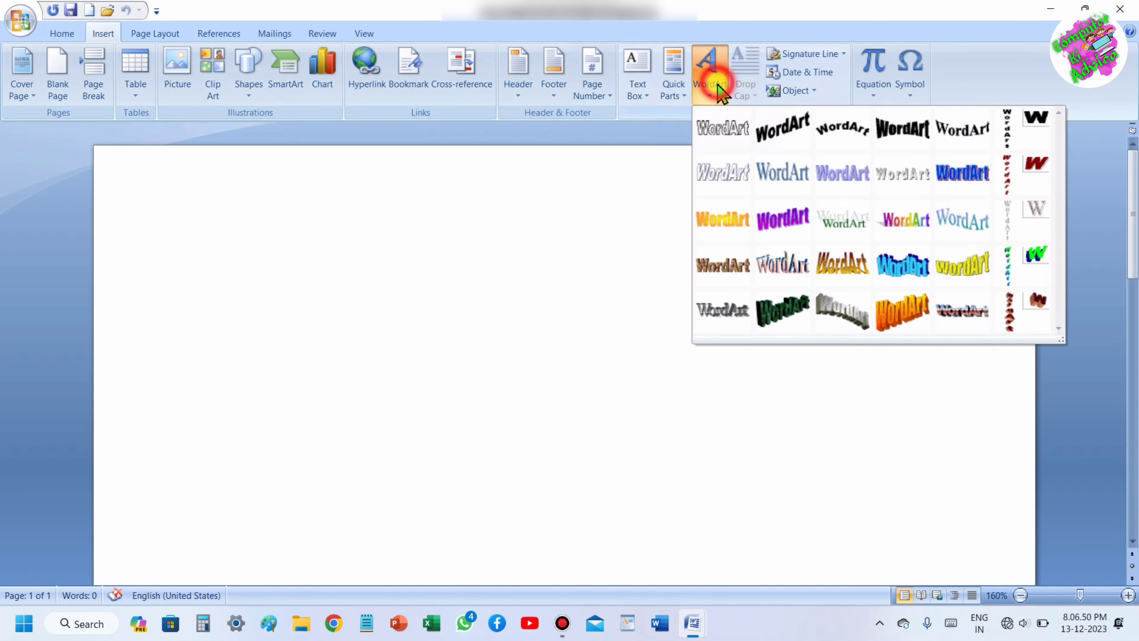
Insert the arched WordArt style reading 'COMPUTER KI ADVICE' in Arial Black 36
left_click(842, 139)
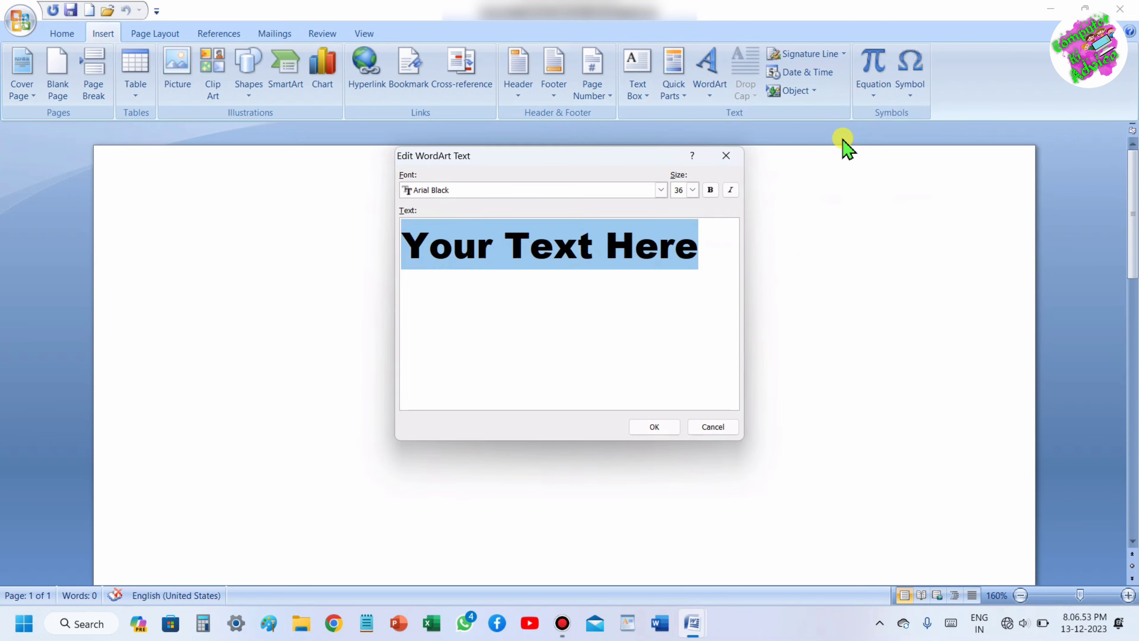
type("C")
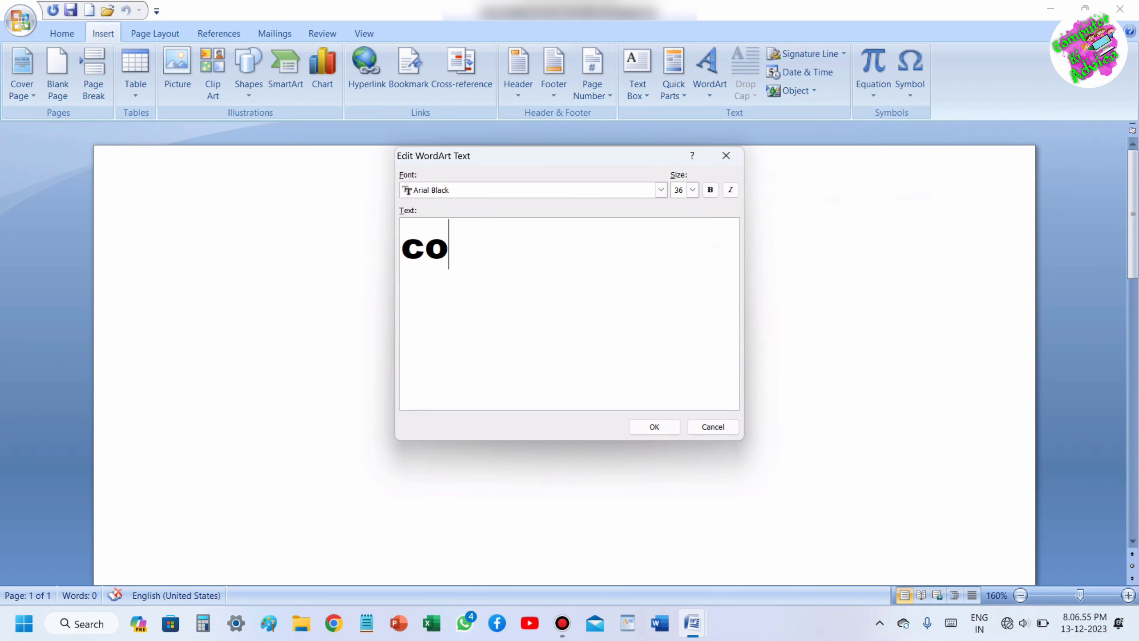
key("BackSpace")
key("BackSpace")
key("BackSpace")
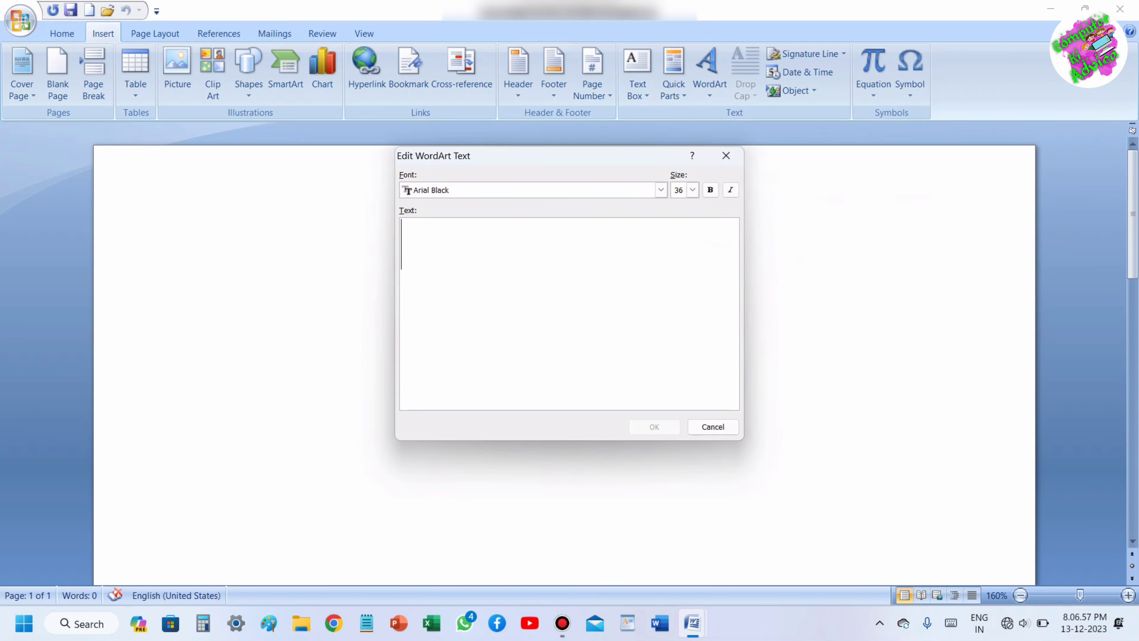
type("CO")
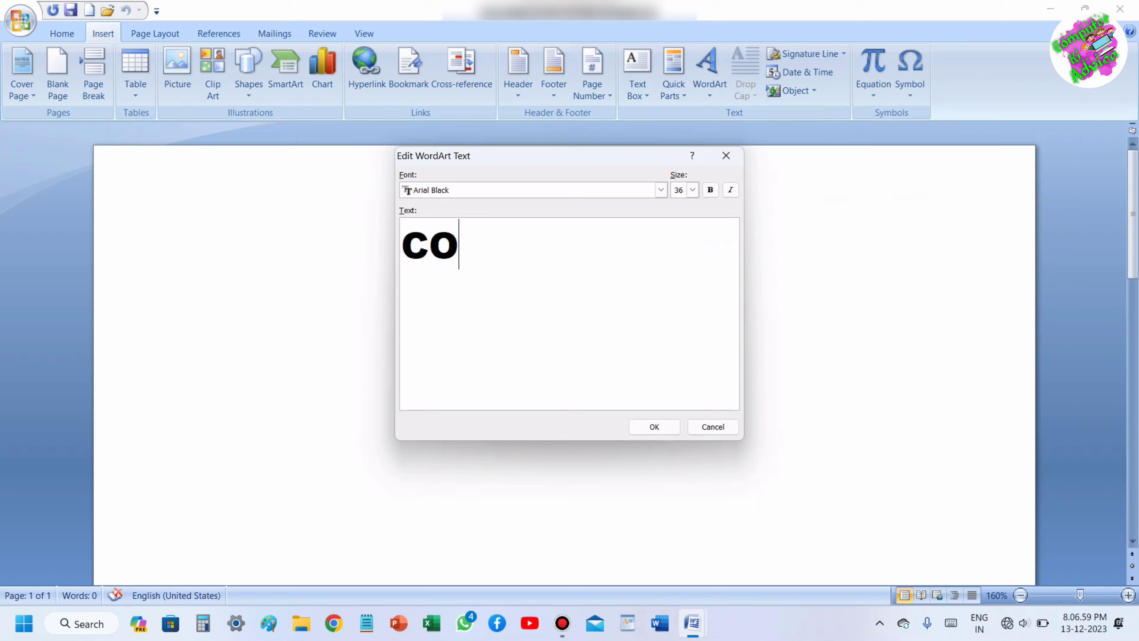
type("MPUTER ")
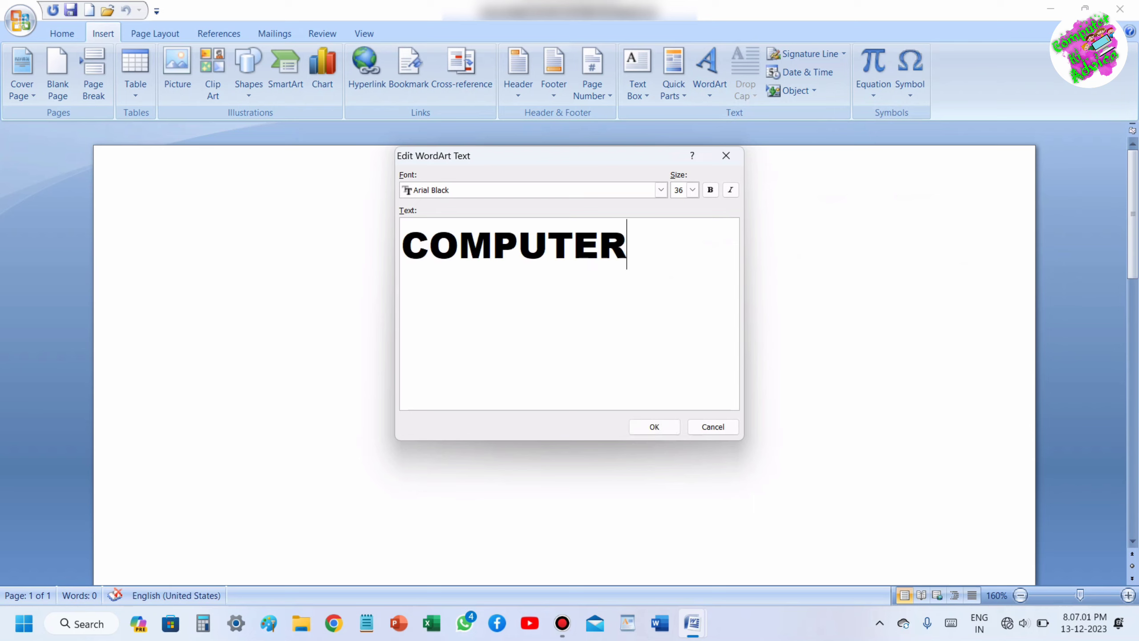
type("KI ")
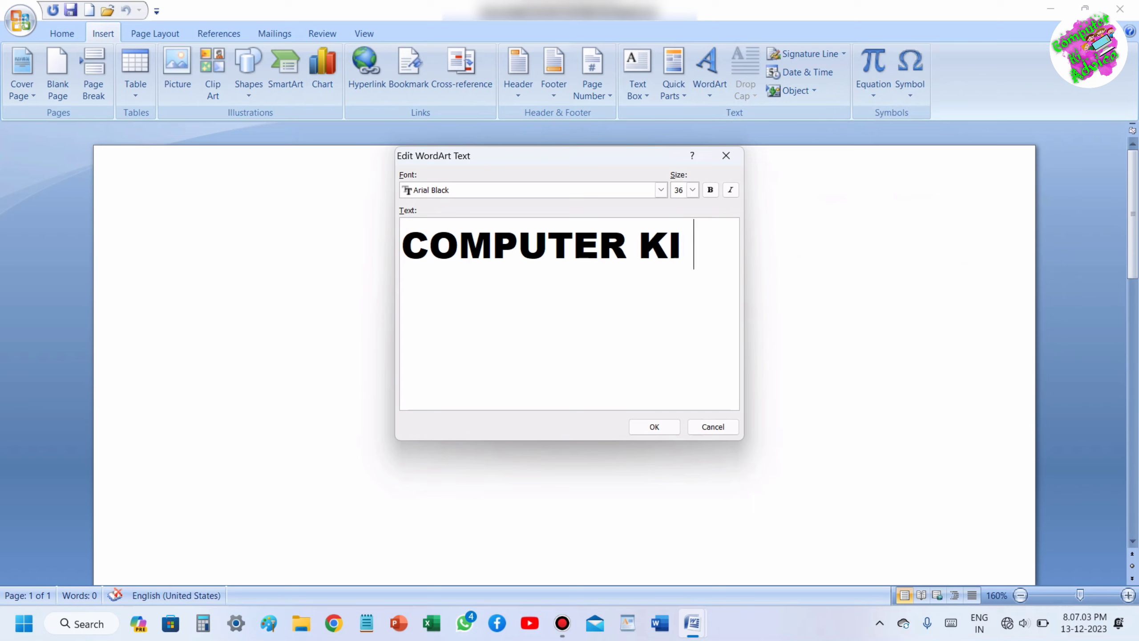
type("ADV")
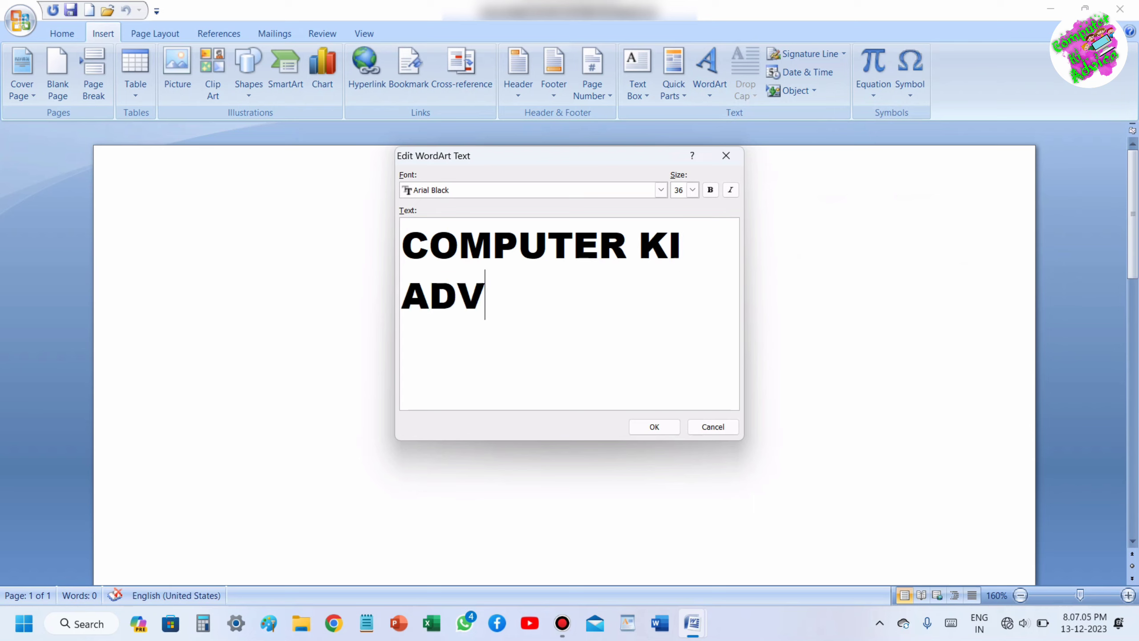
type("ICE")
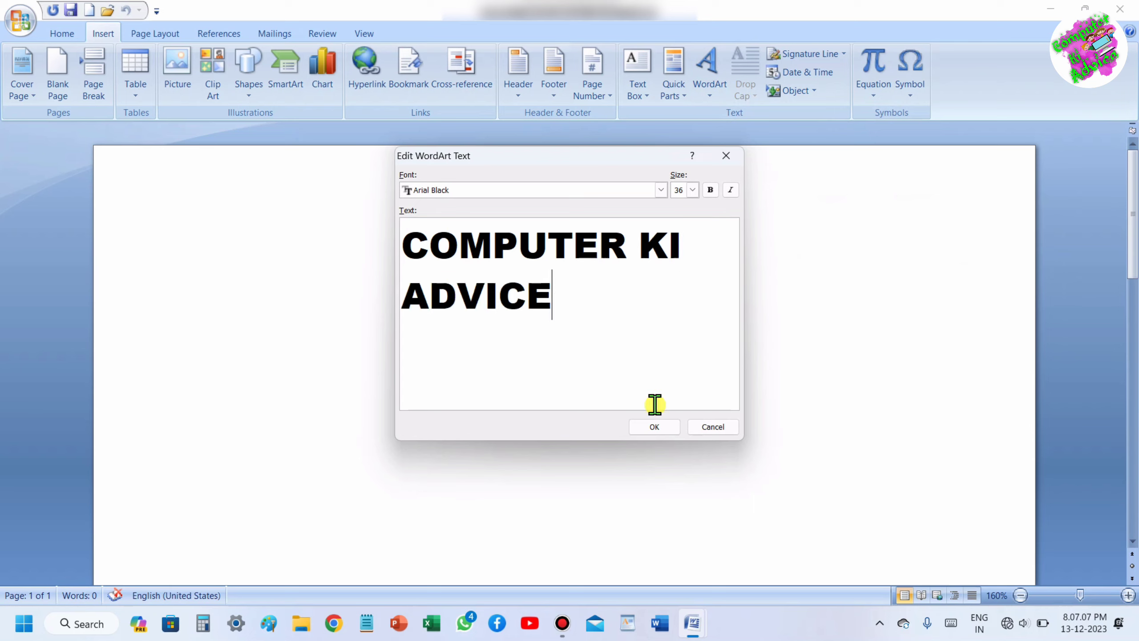
left_click(656, 429)
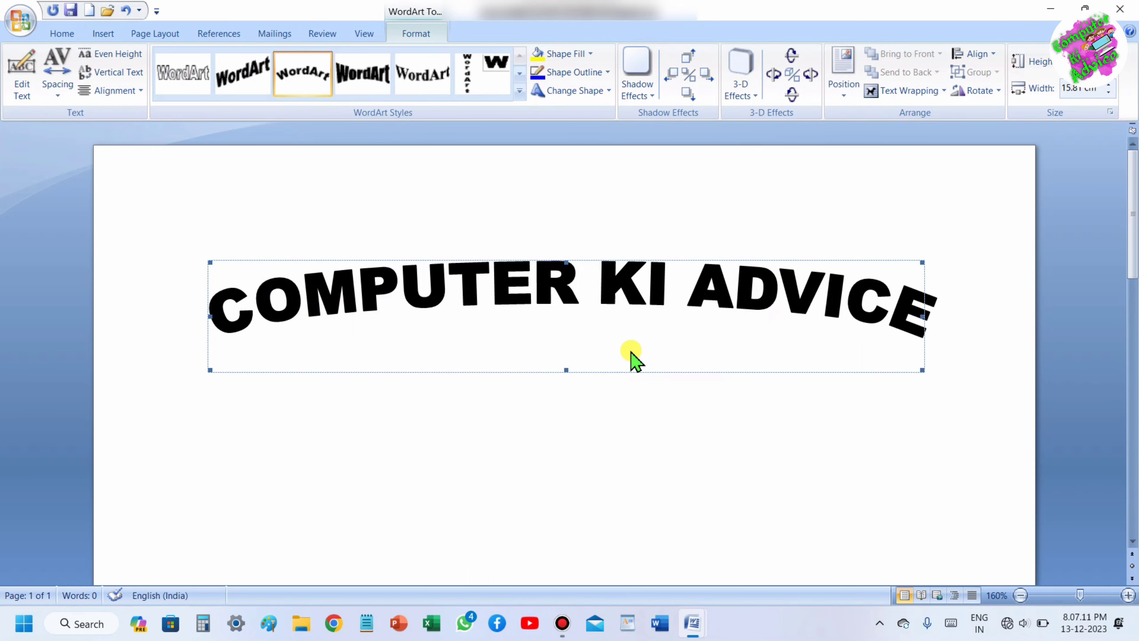
Set the arched WordArt's text wrapping to In Front of Text
left_click(899, 96)
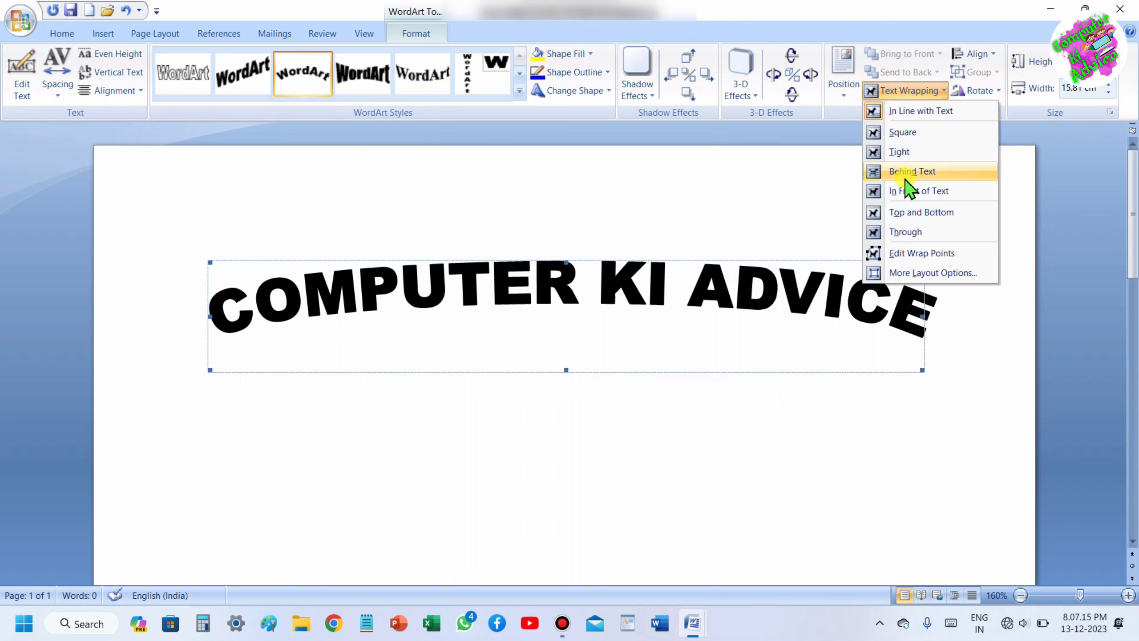
left_click(917, 192)
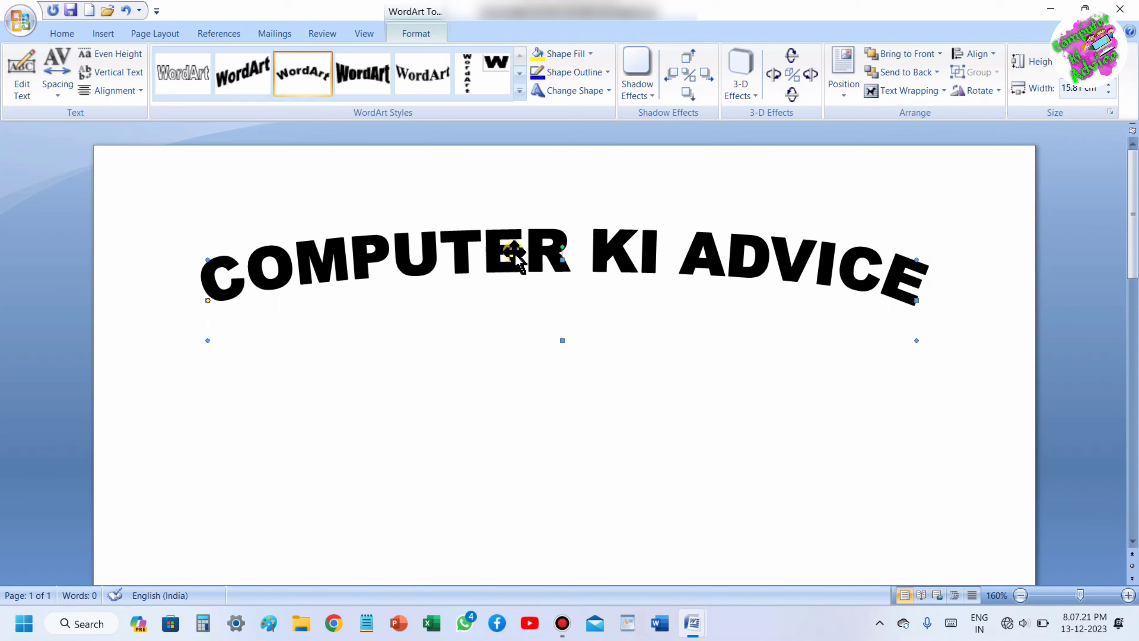
Move the WordArt lower, undo an accidental rotation, and raise the top handle to deepen the arch
left_click_drag(516, 256, 507, 344)
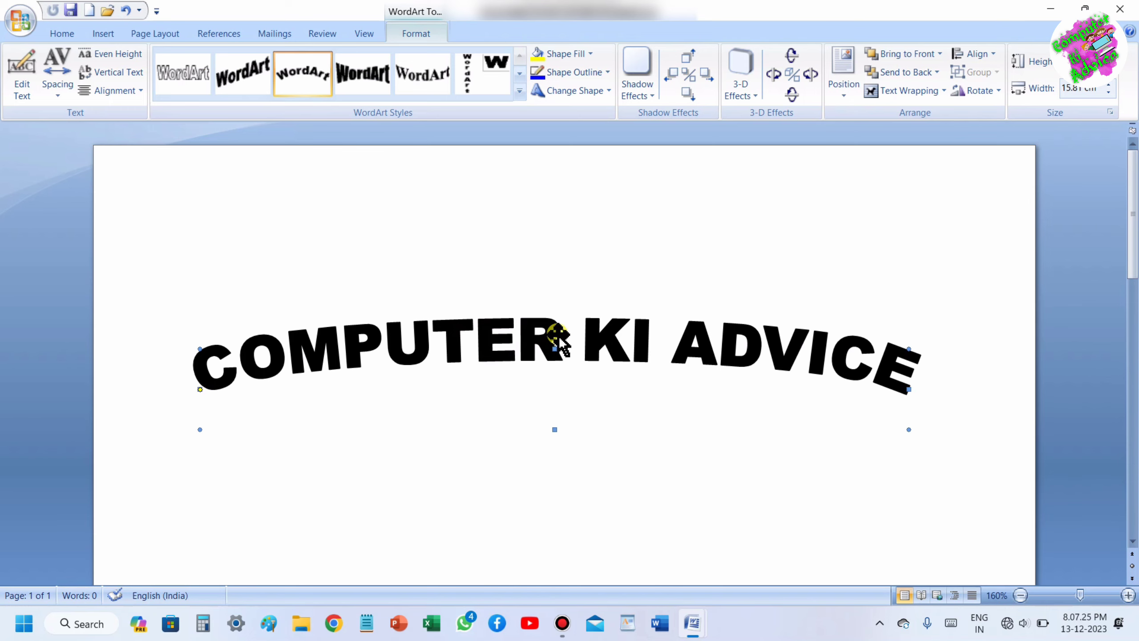
scroll(560, 335, "up", 1)
scroll(561, 359, "up", 1)
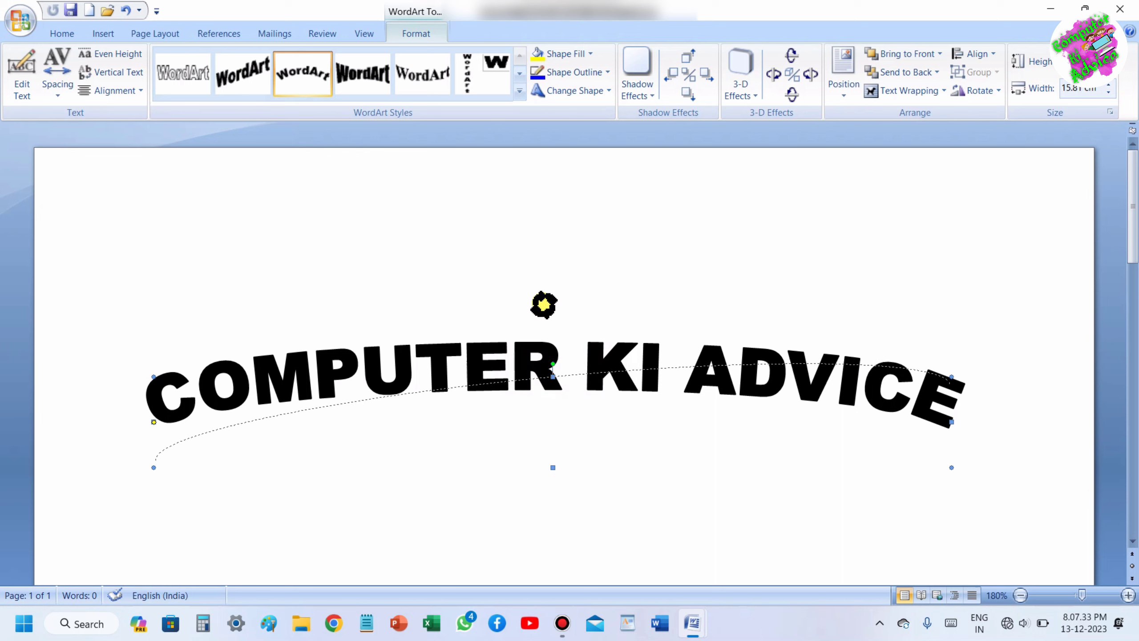
left_click_drag(553, 363, 542, 298)
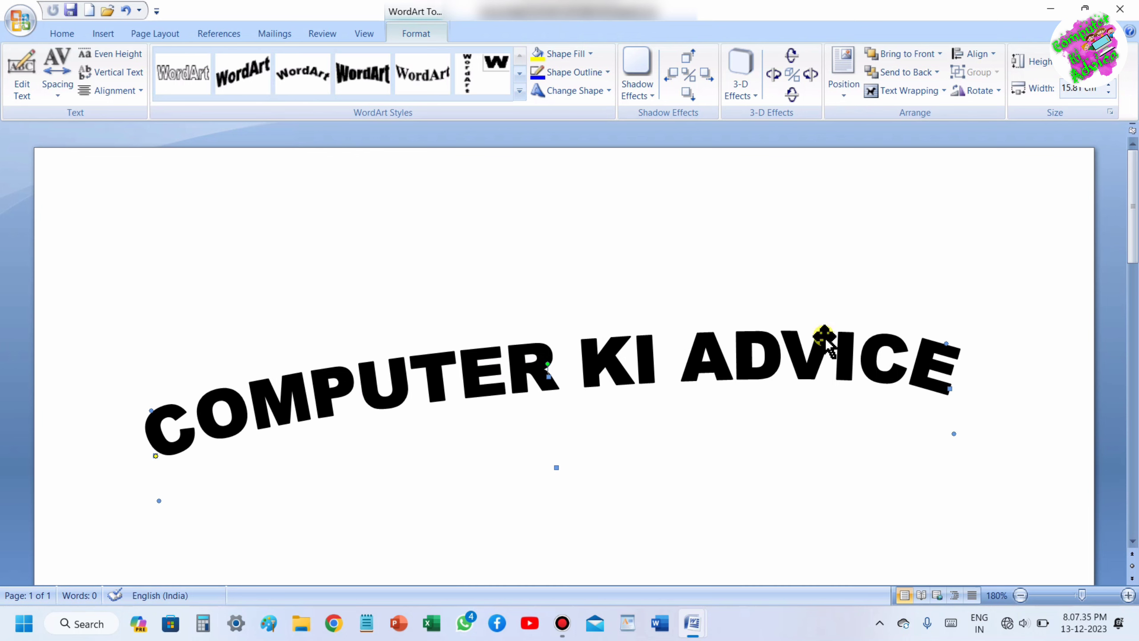
key("ctrl+z")
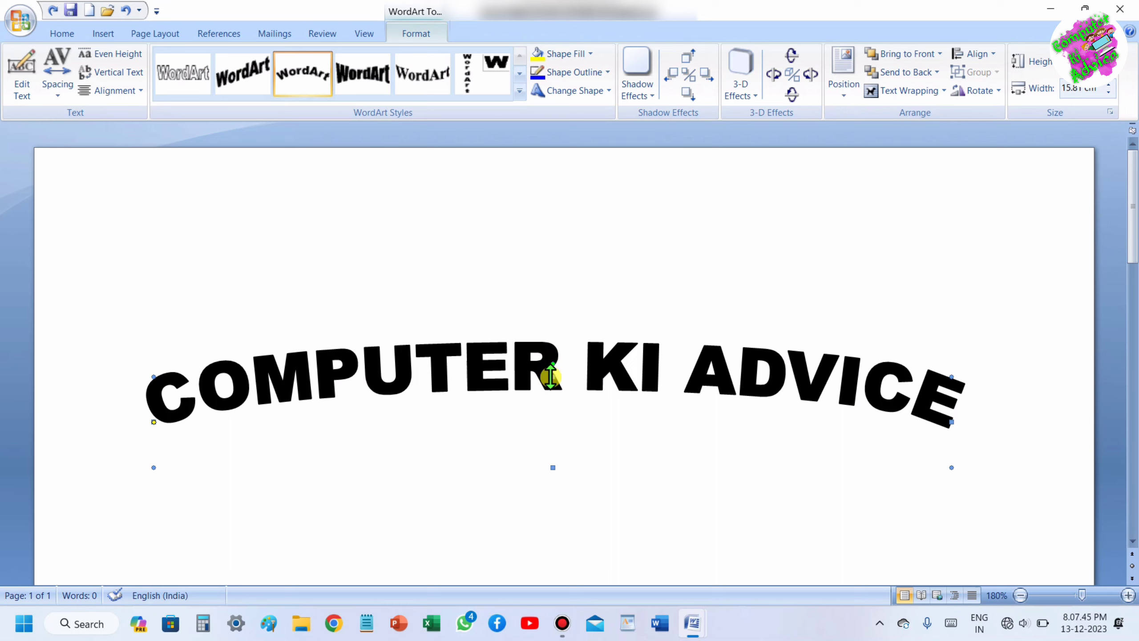
mouse_move(551, 377)
left_mouse_down()
mouse_move(542, 183)
mouse_move(537, 291)
left_mouse_up()
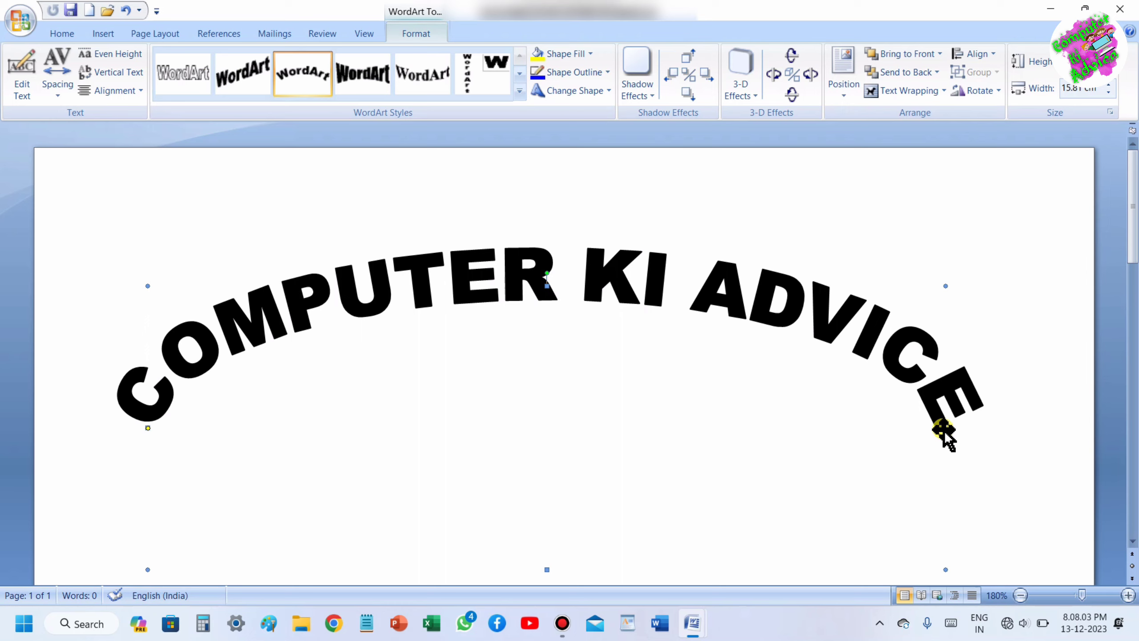
Stretch the arched WordArt right and toward the lower left until it is 19.45 cm wide
left_click_drag(945, 427, 1058, 427)
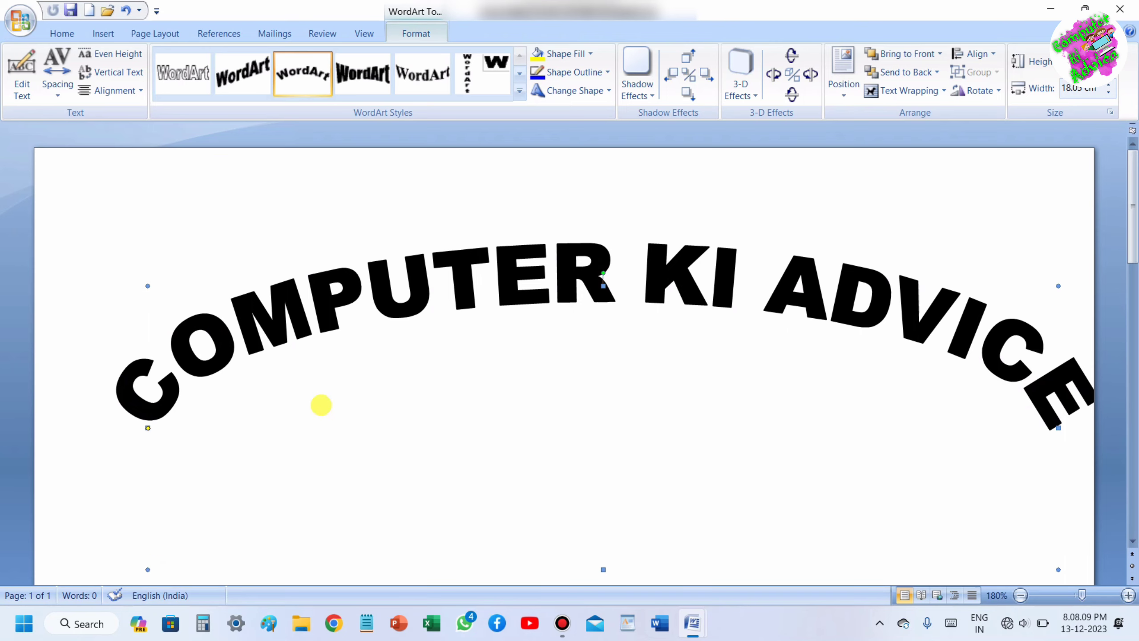
scroll(321, 404, "down", 1)
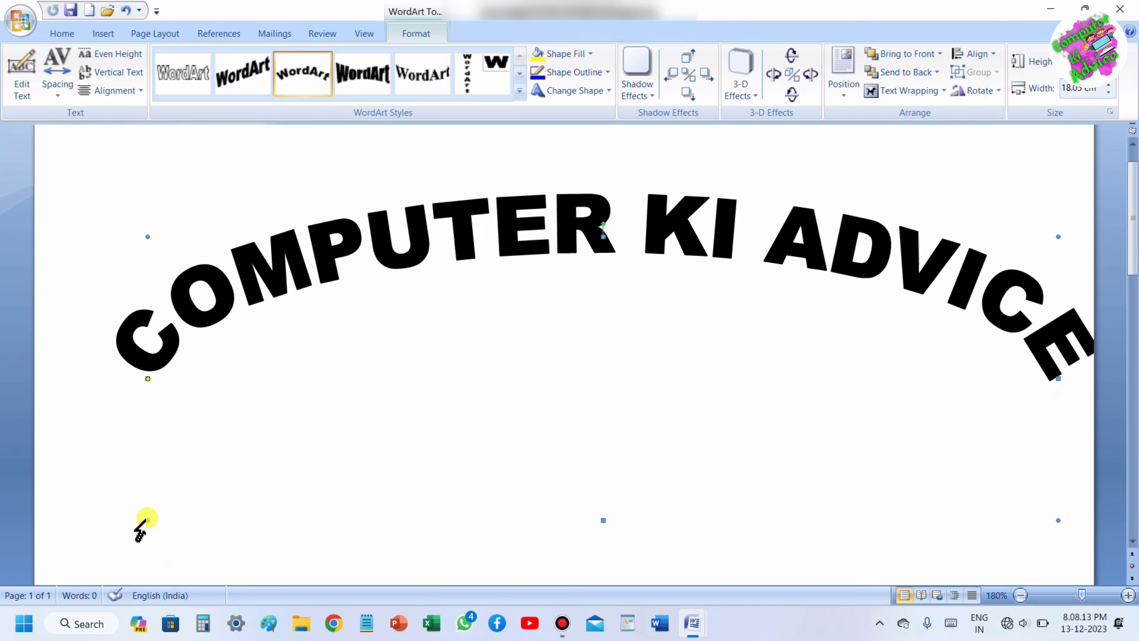
left_click_drag(147, 520, 78, 548)
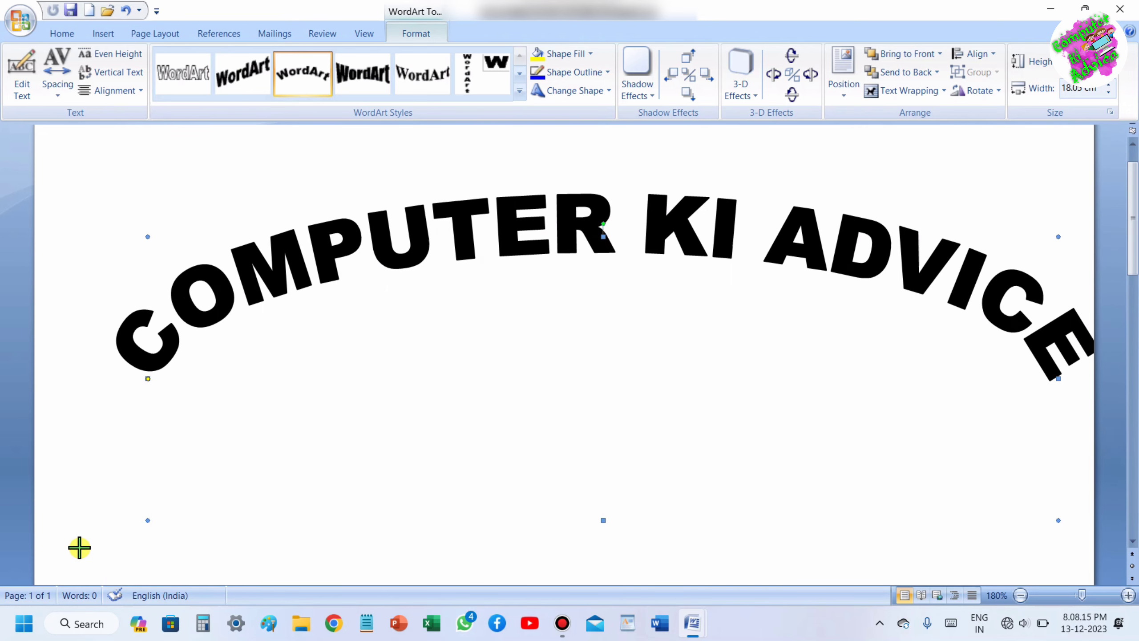
scroll(451, 276, "down", 1, "ctrl")
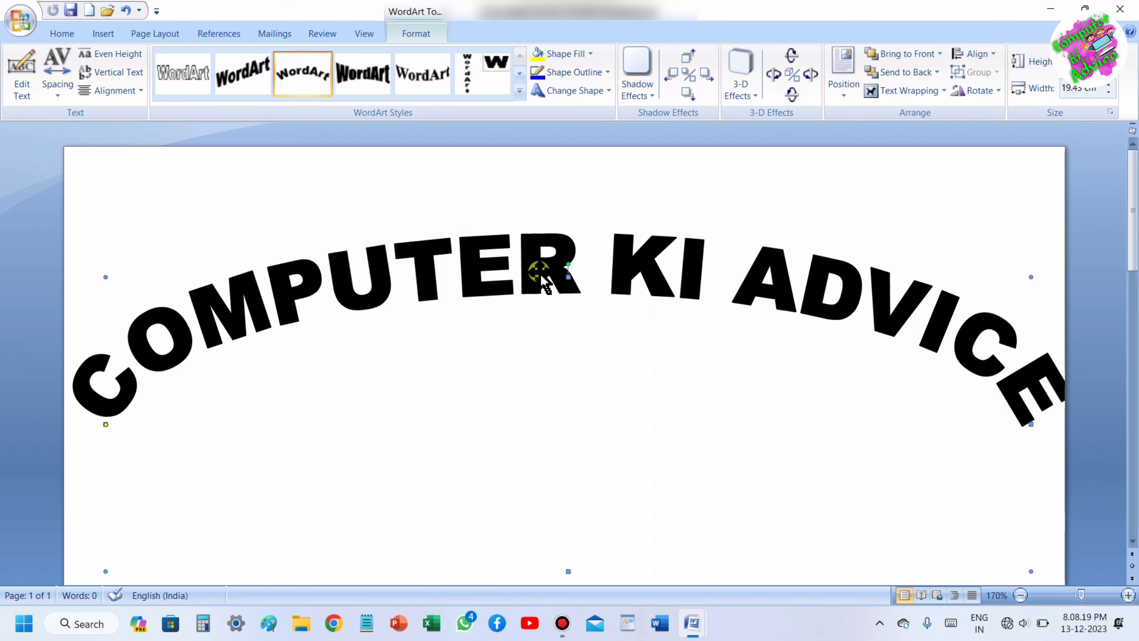
scroll(536, 283, "down", 3)
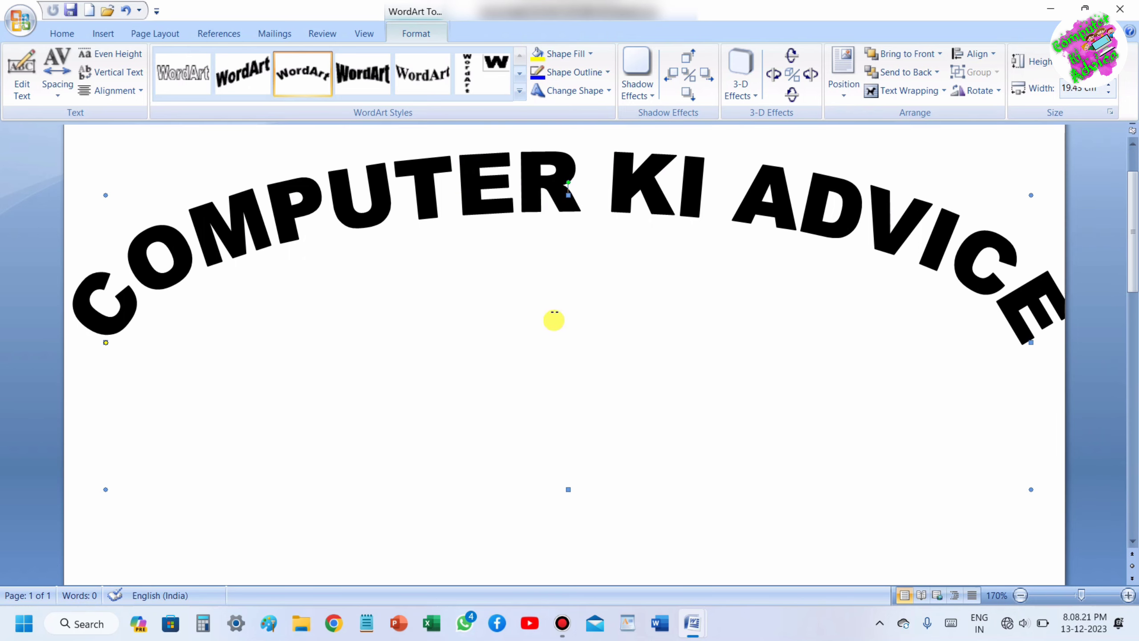
Deselect the heading and choose a new WordArt style from the Insert gallery
left_click(455, 351)
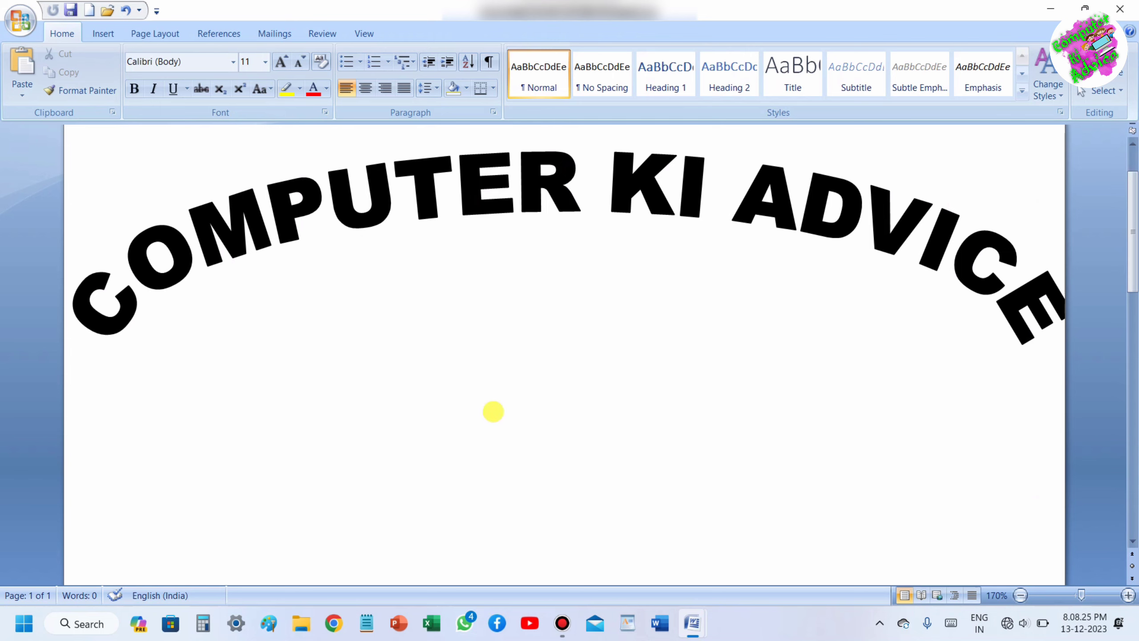
left_click(103, 33)
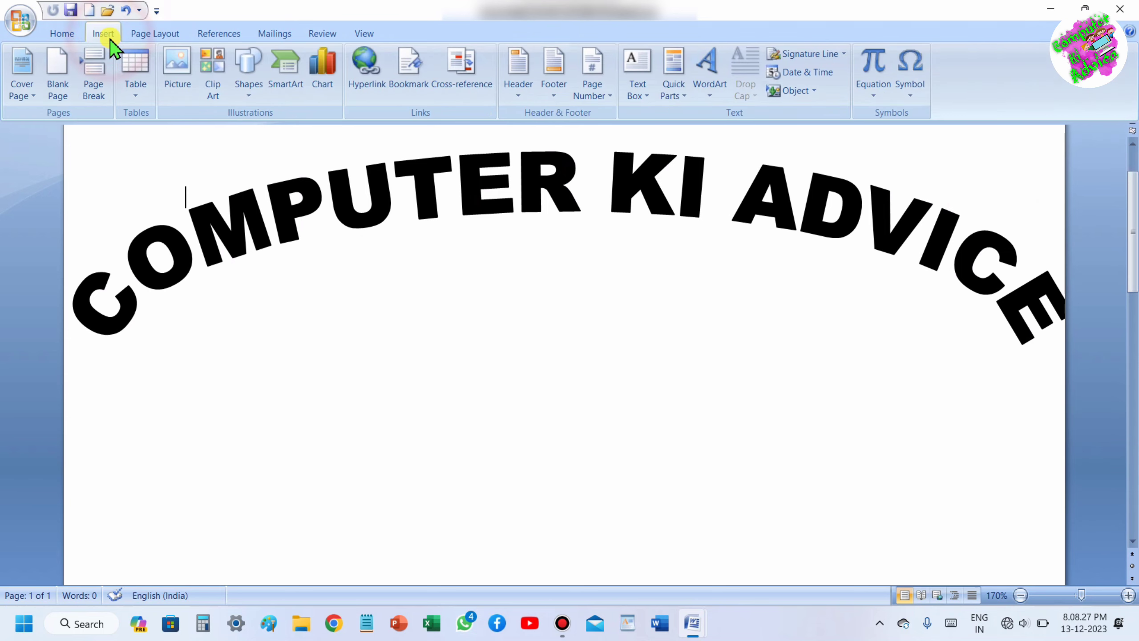
left_click(710, 92)
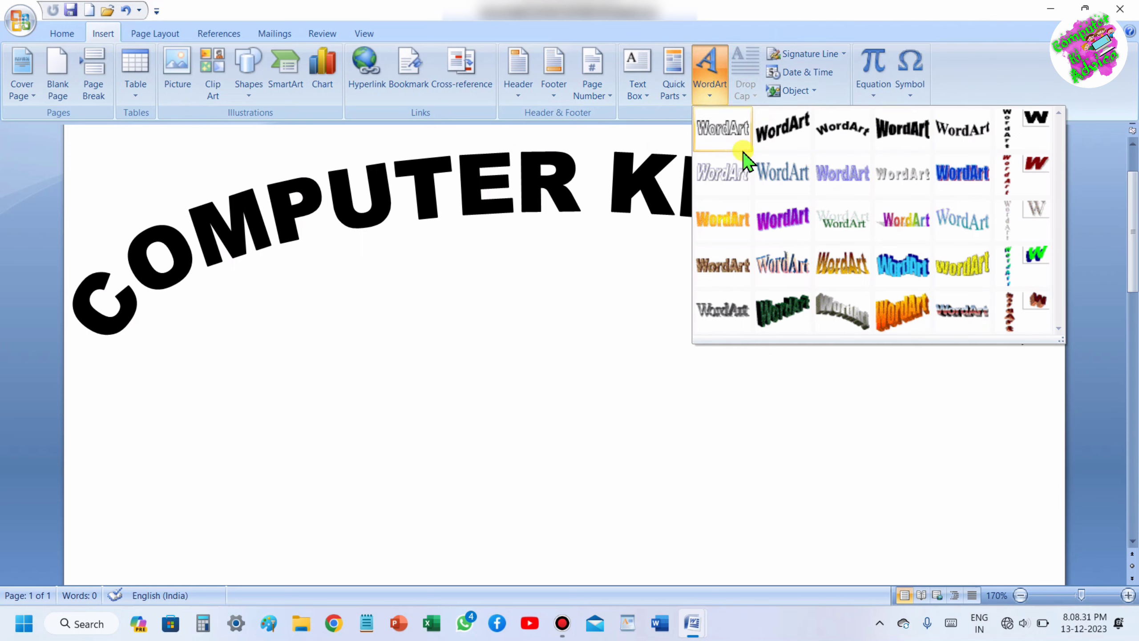
left_click(902, 222)
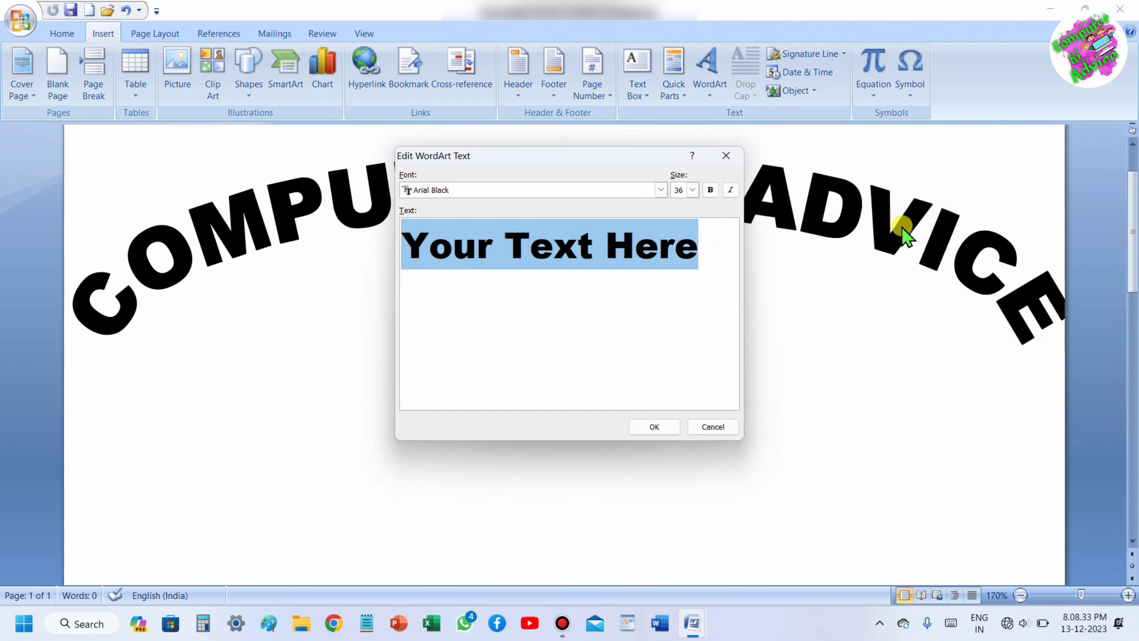
Enter 'COMPUTER KI ADVICE' as the rainbow WordArt's text and insert it
type("COMP")
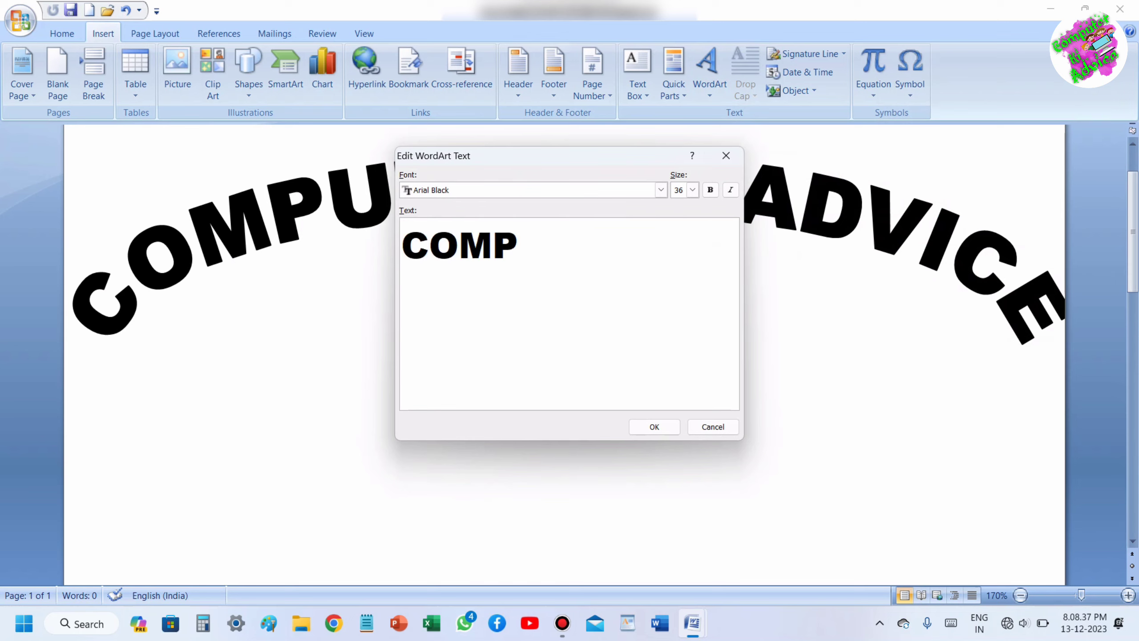
type("UTER ")
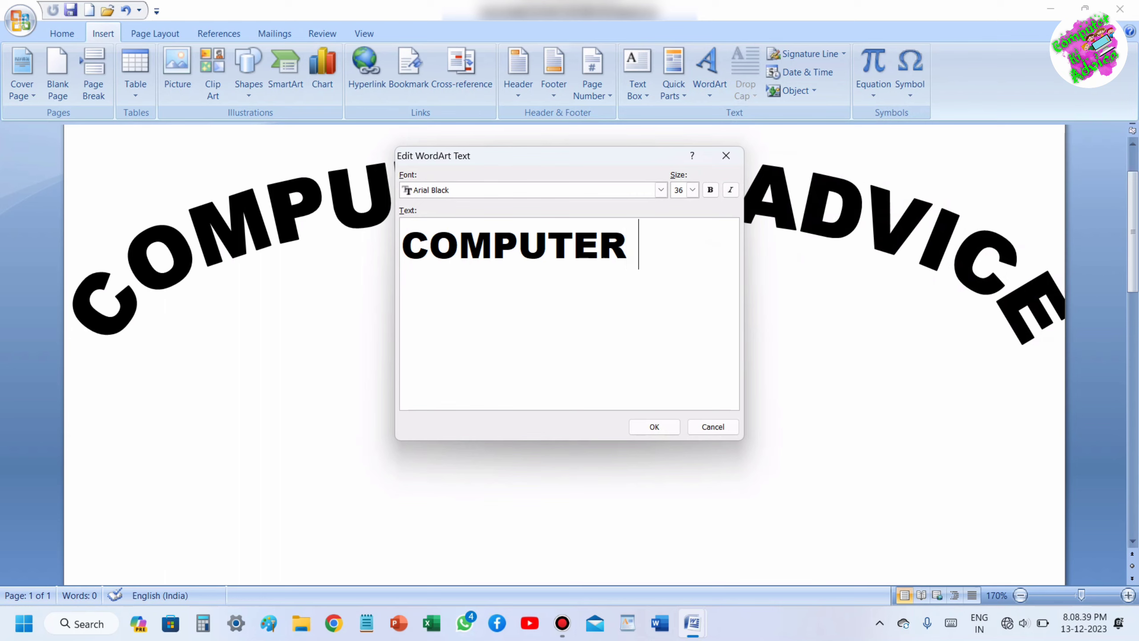
type("KI A")
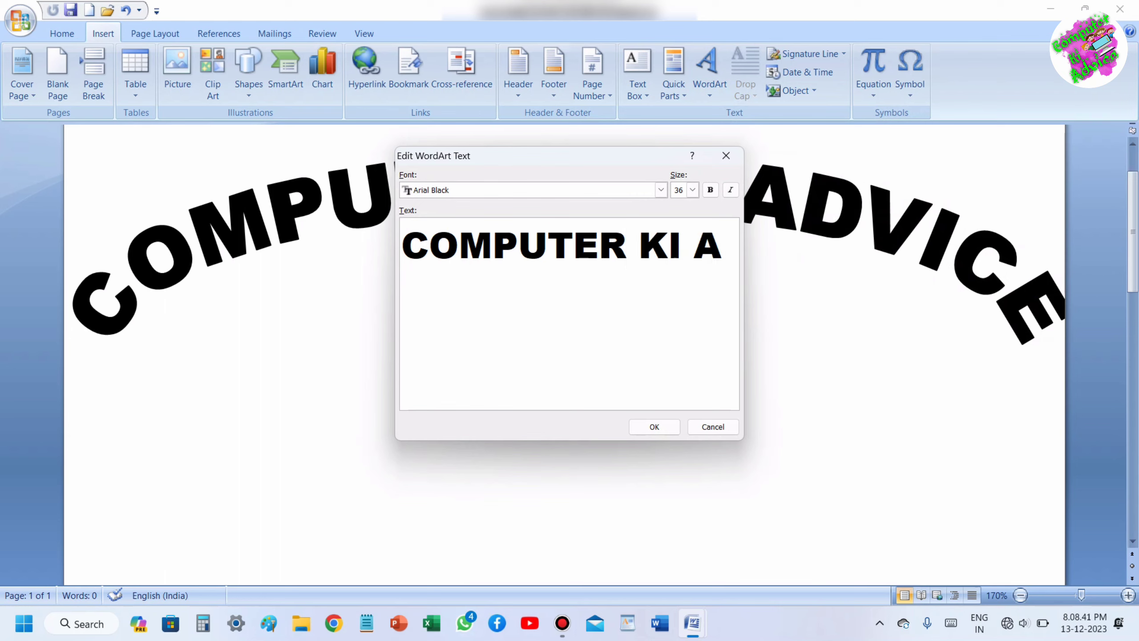
type("DVI")
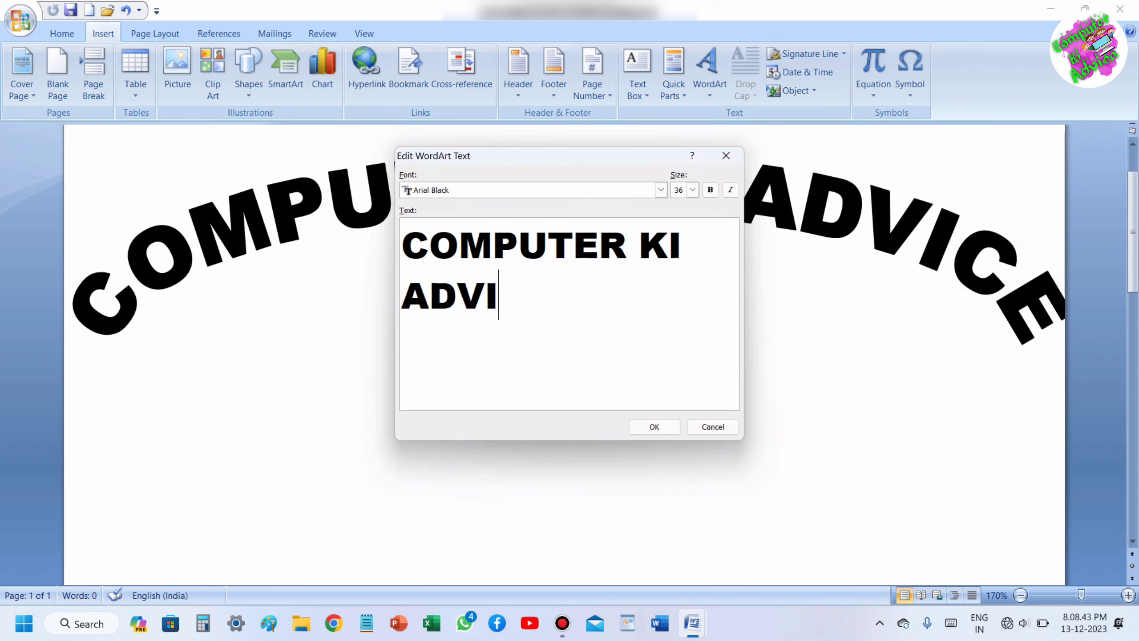
type("CE")
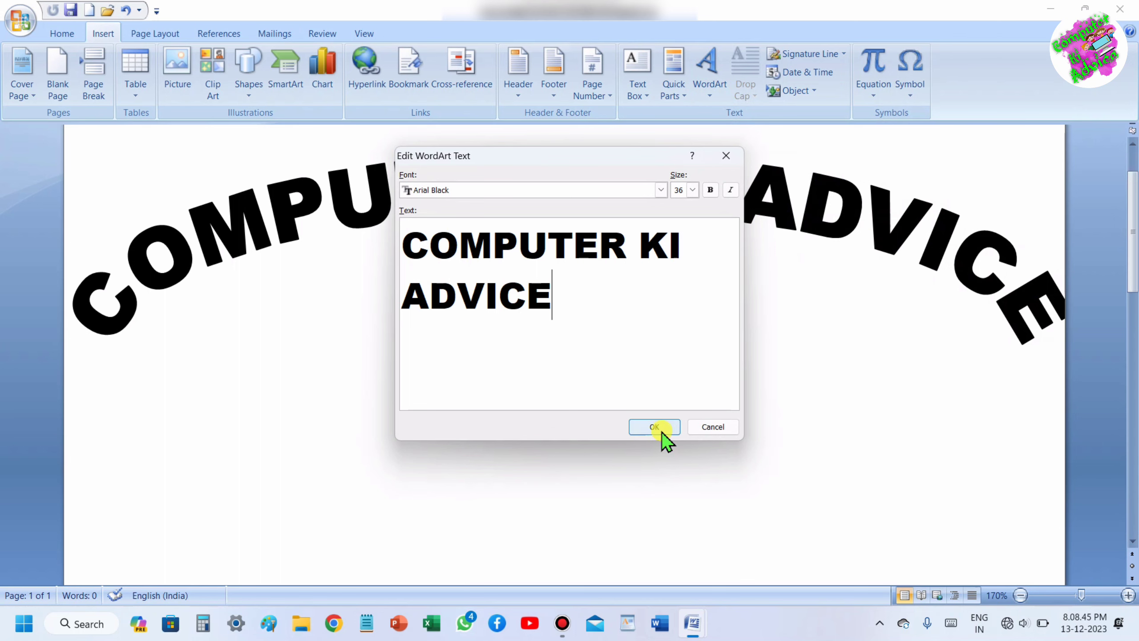
left_click(655, 426)
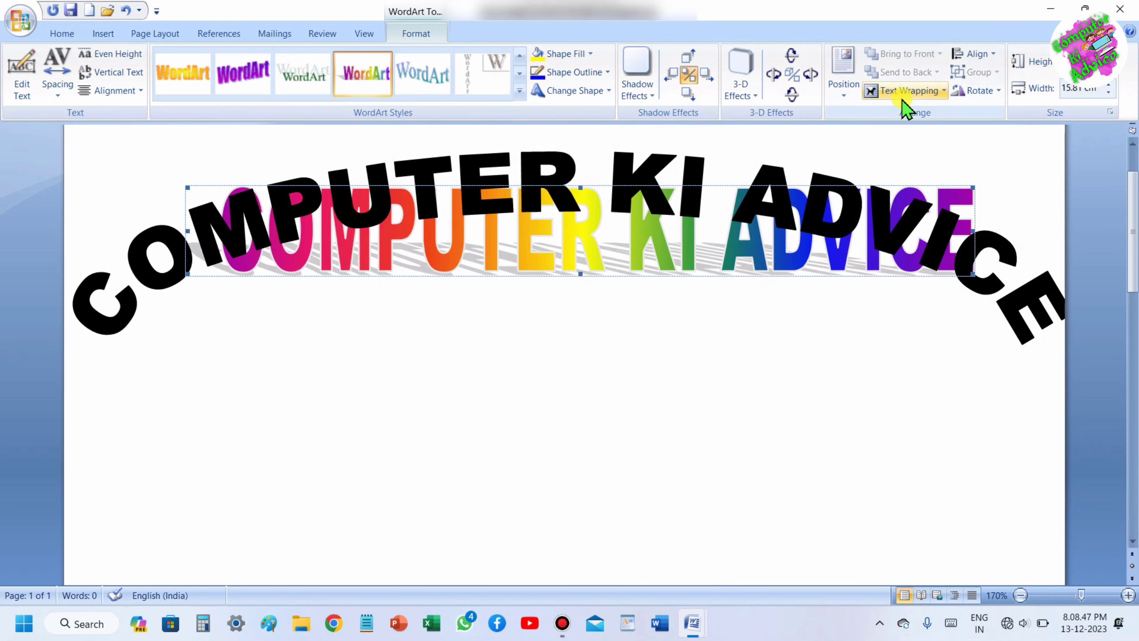
Float the rainbow WordArt in front of text and move it below the arched title
left_click(909, 92)
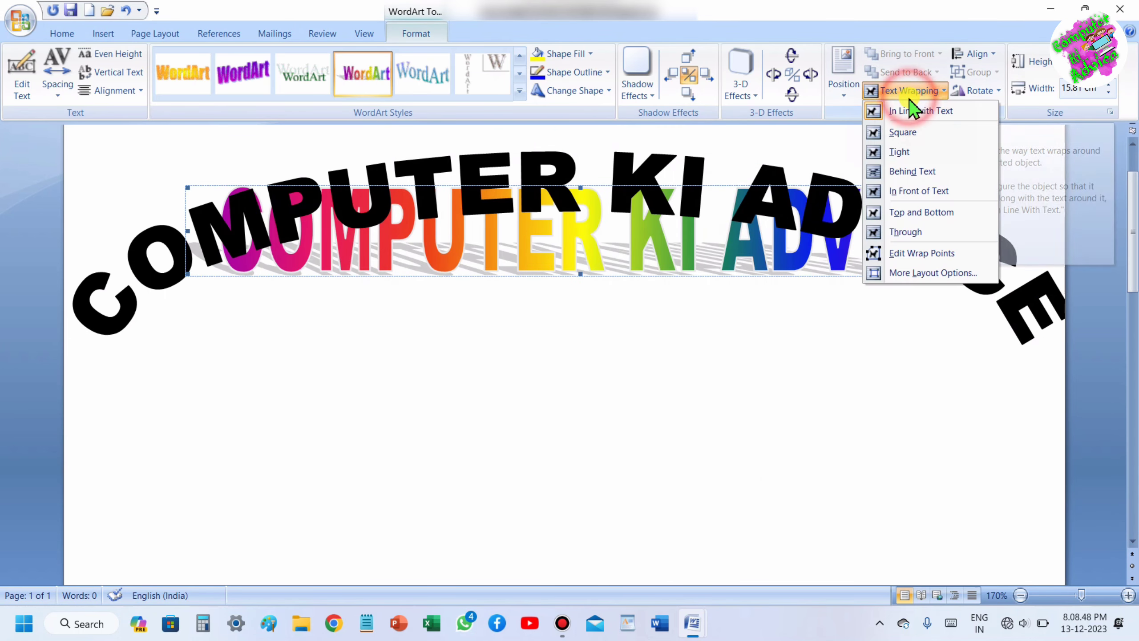
left_click(907, 191)
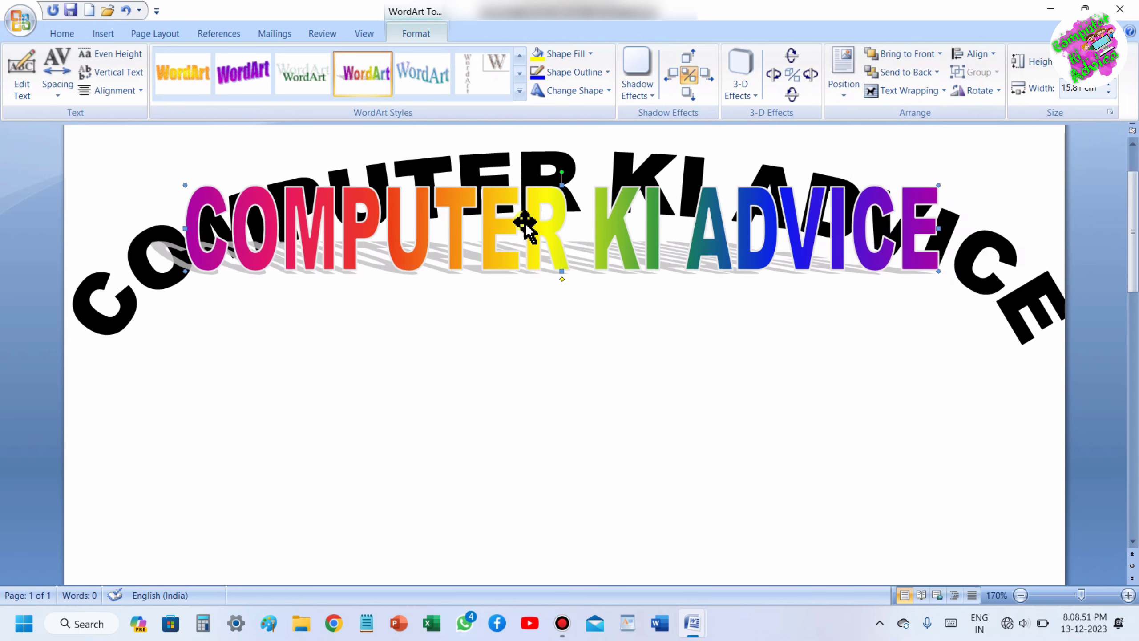
left_click_drag(525, 222, 529, 359)
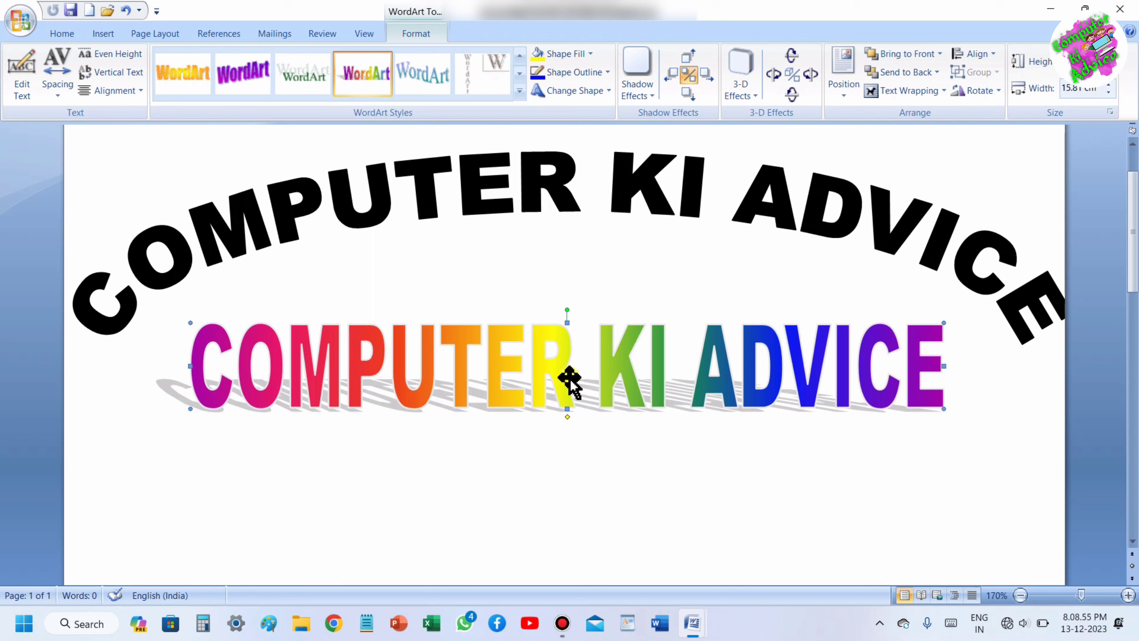
left_click(646, 91)
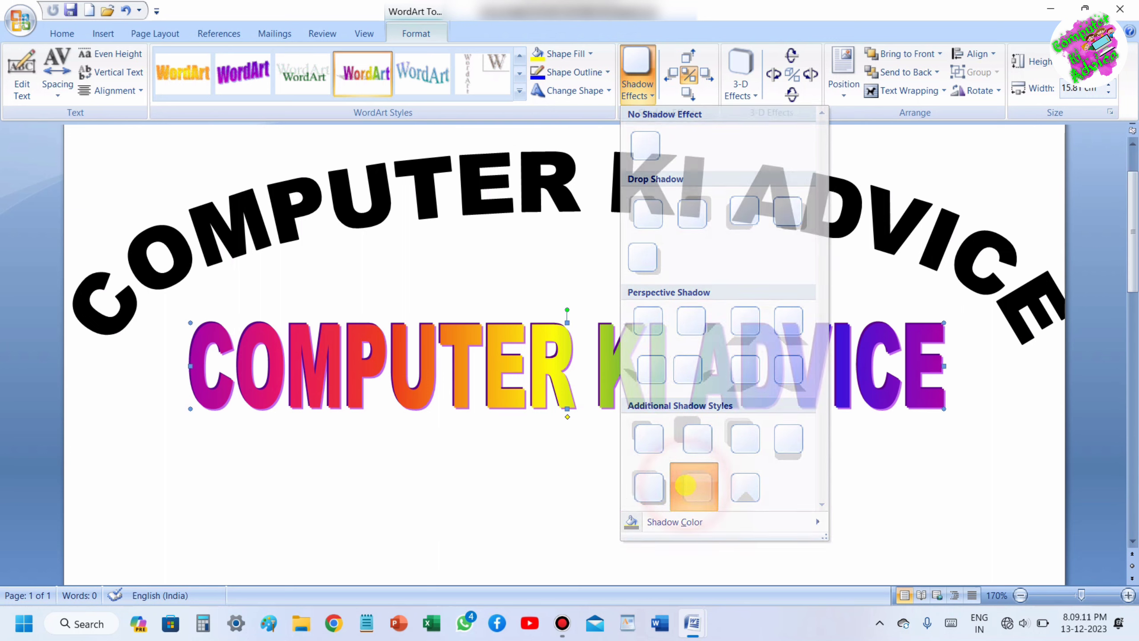
Give the rainbow WordArt a shadow and Parallel 3-D Style 2, then nudge it slightly up
left_click(689, 489)
left_click(739, 108)
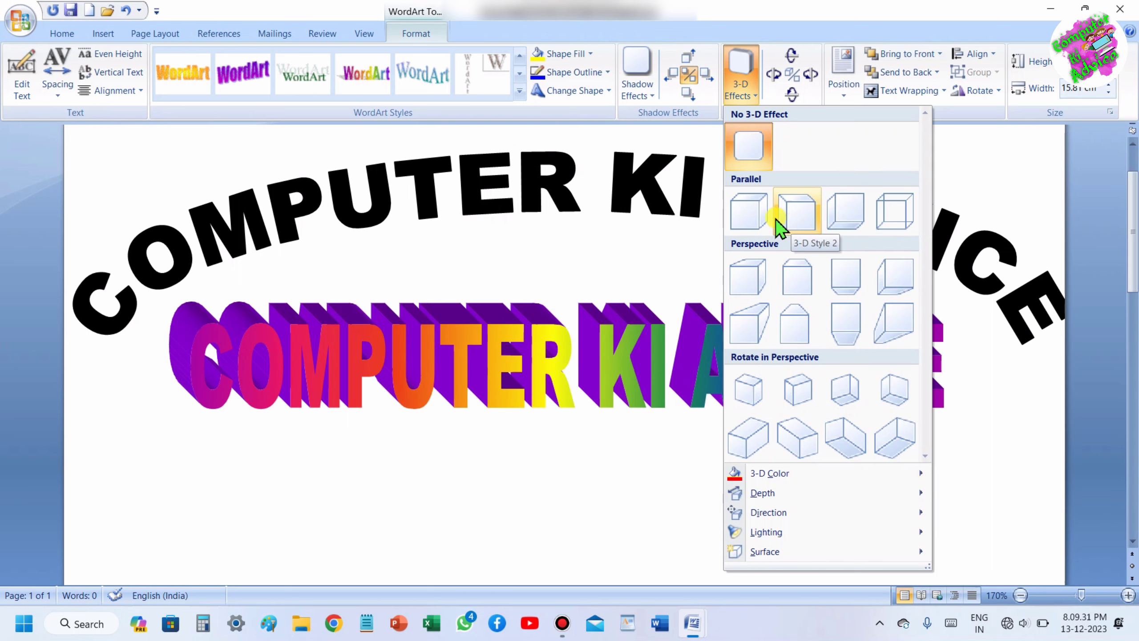
left_click(809, 219)
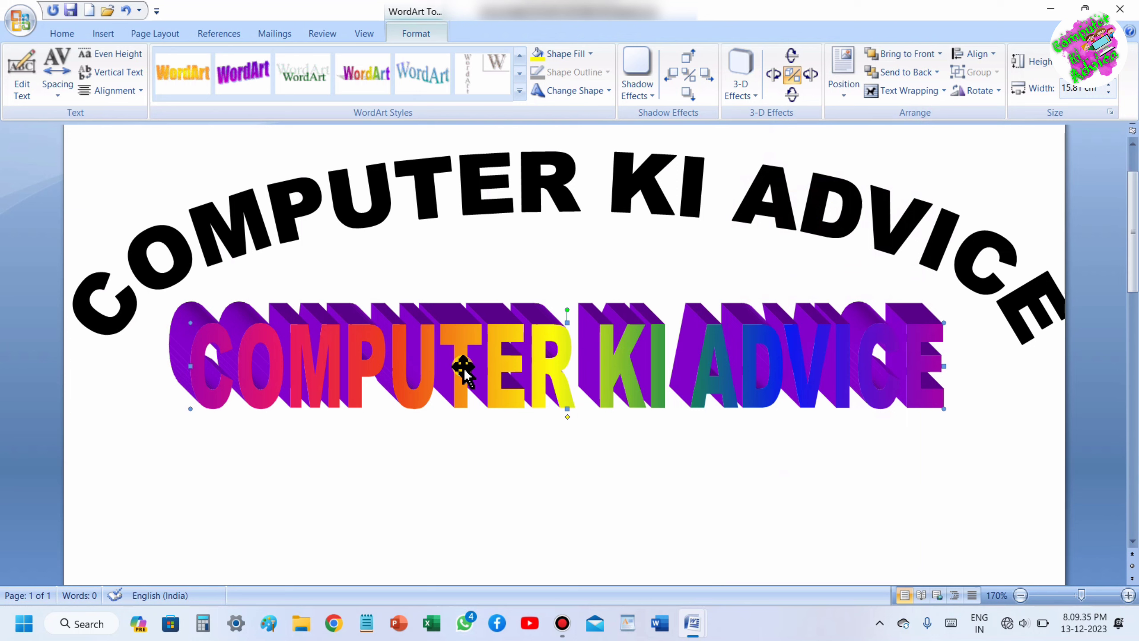
left_click_drag(464, 367, 470, 338)
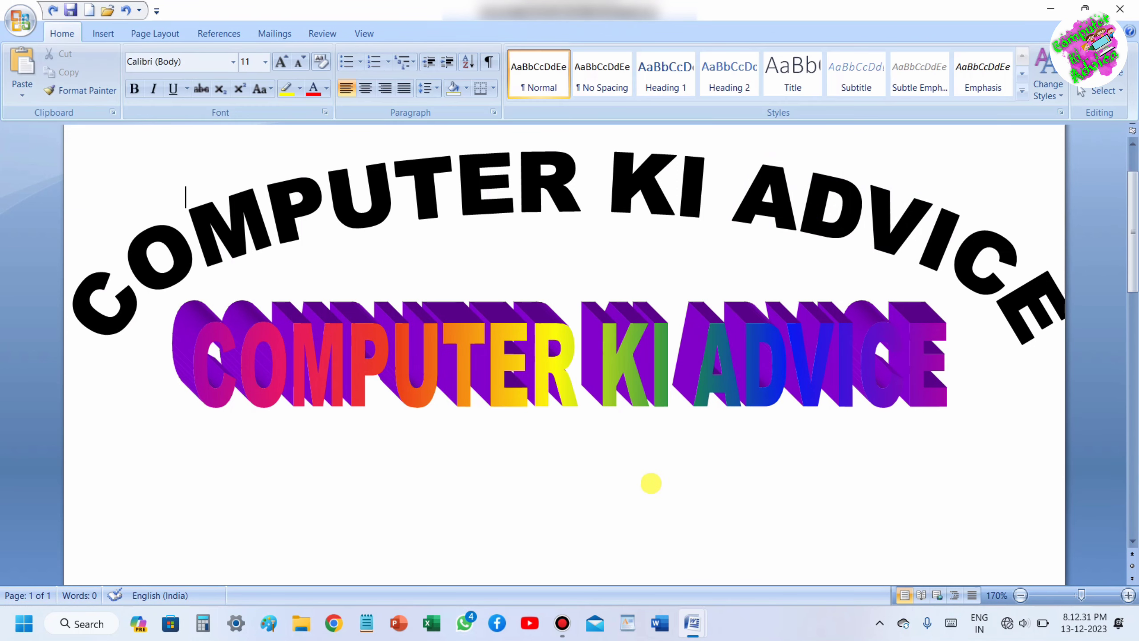
Insert an orange gradient Impact WordArt reading 'SUBSCRIBE'
left_click(102, 36)
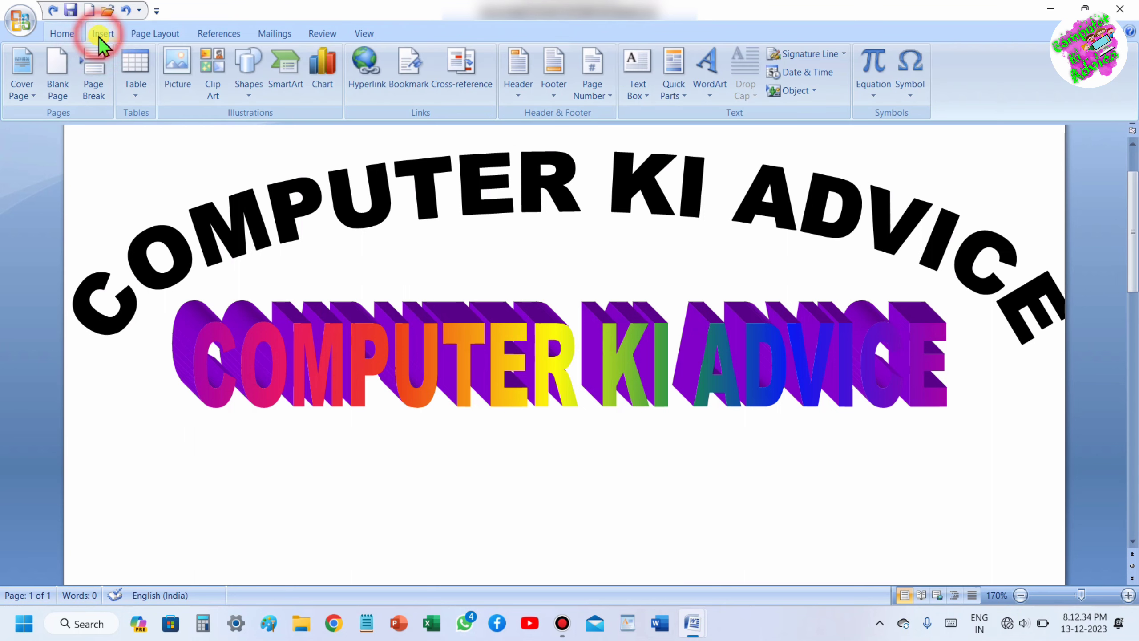
left_click(720, 87)
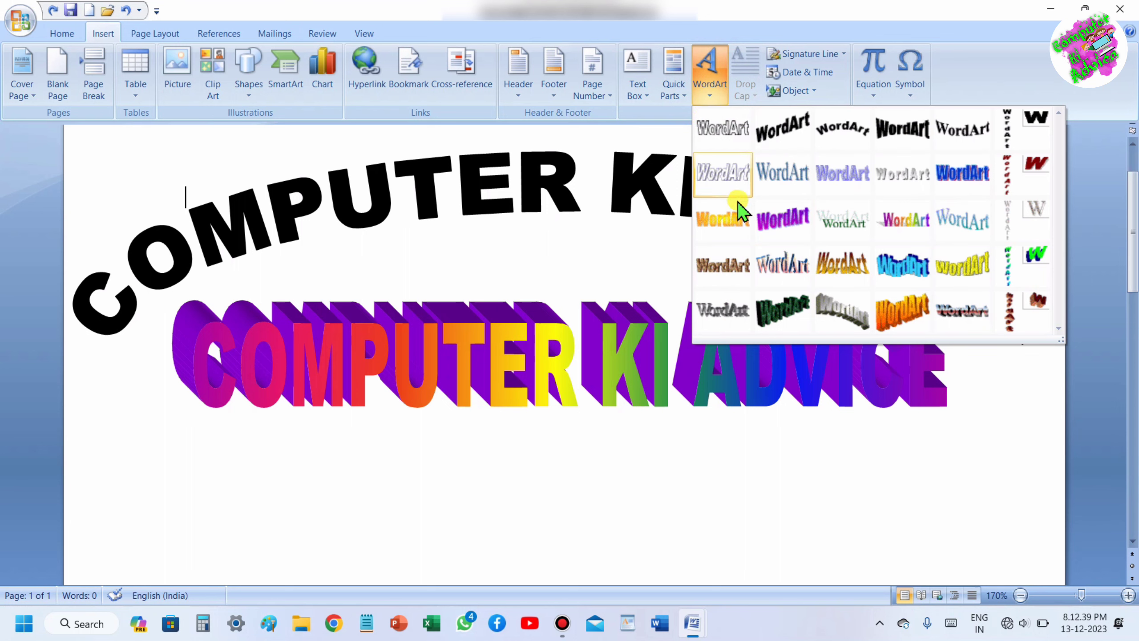
left_click(723, 220)
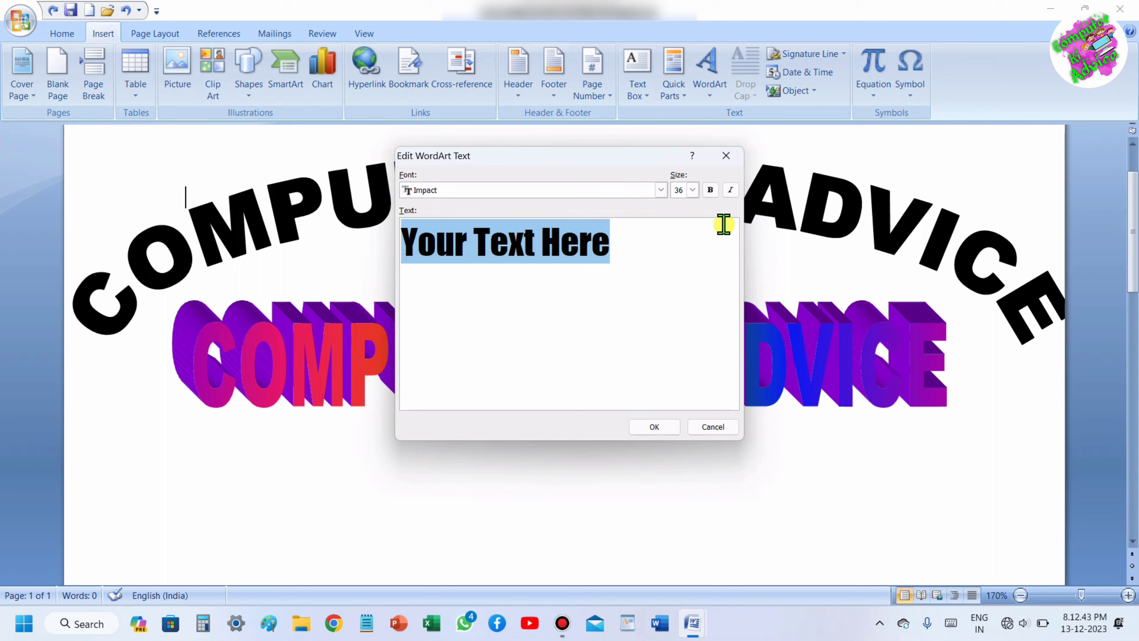
type("SUBSCRIBE")
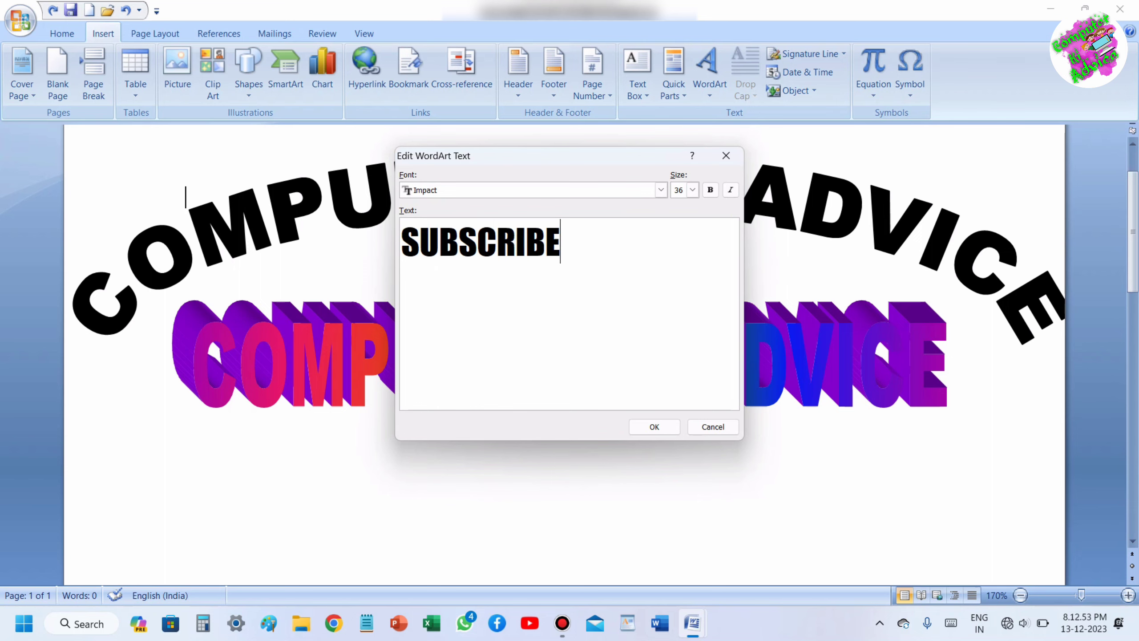
left_click(654, 427)
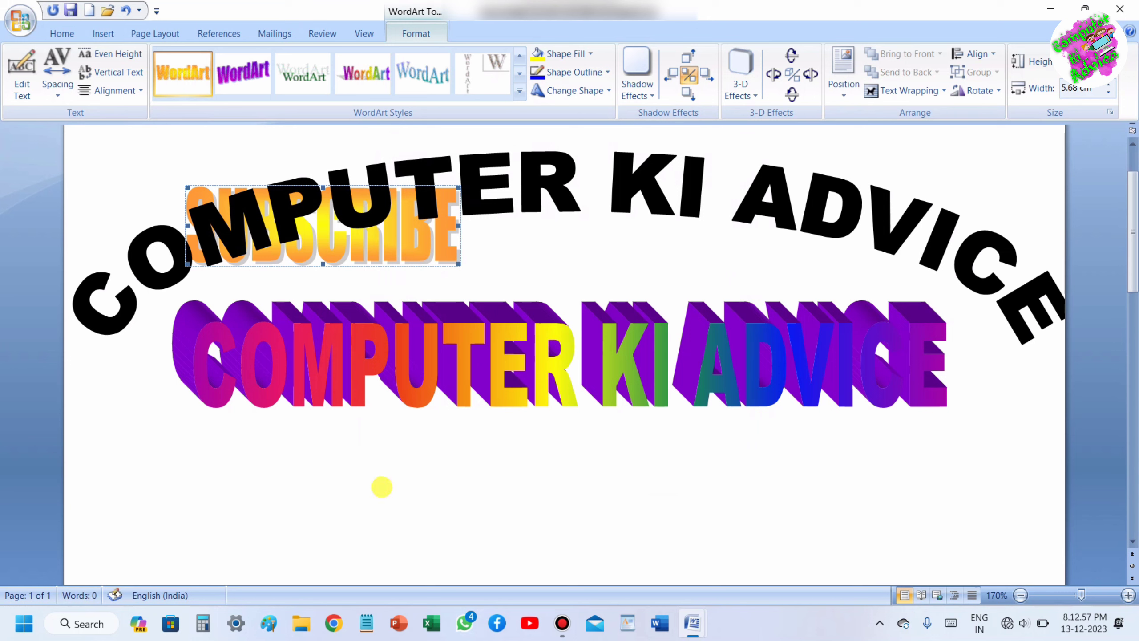
Float SUBSCRIBE in front of text, move it below the 3-D title, and widen it to about 15.96 cm
left_click(902, 91)
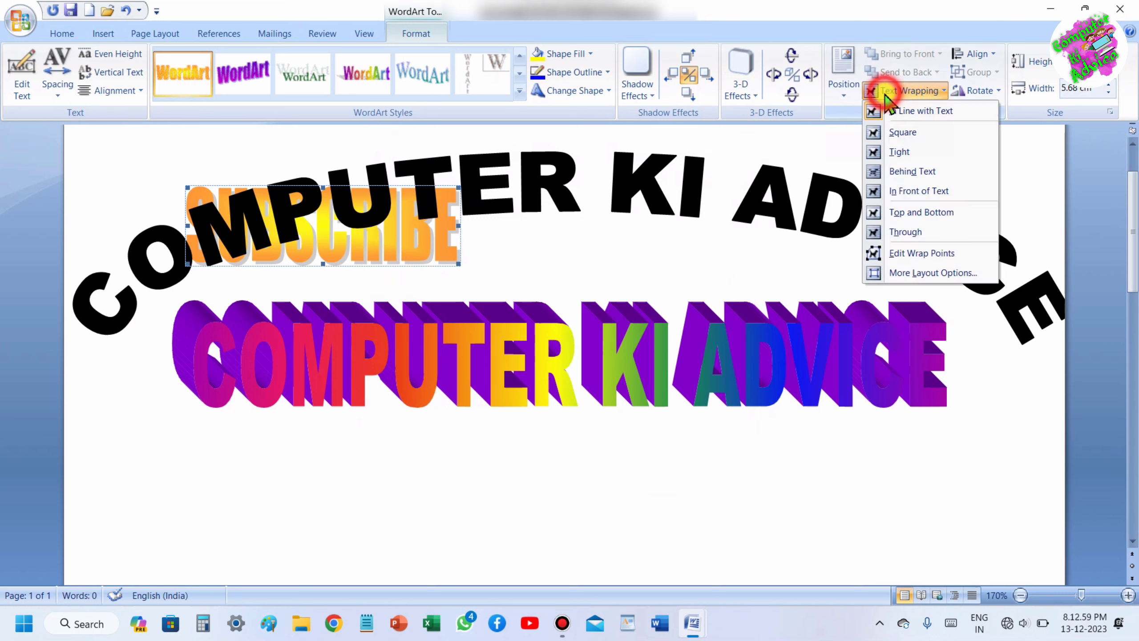
left_click(909, 190)
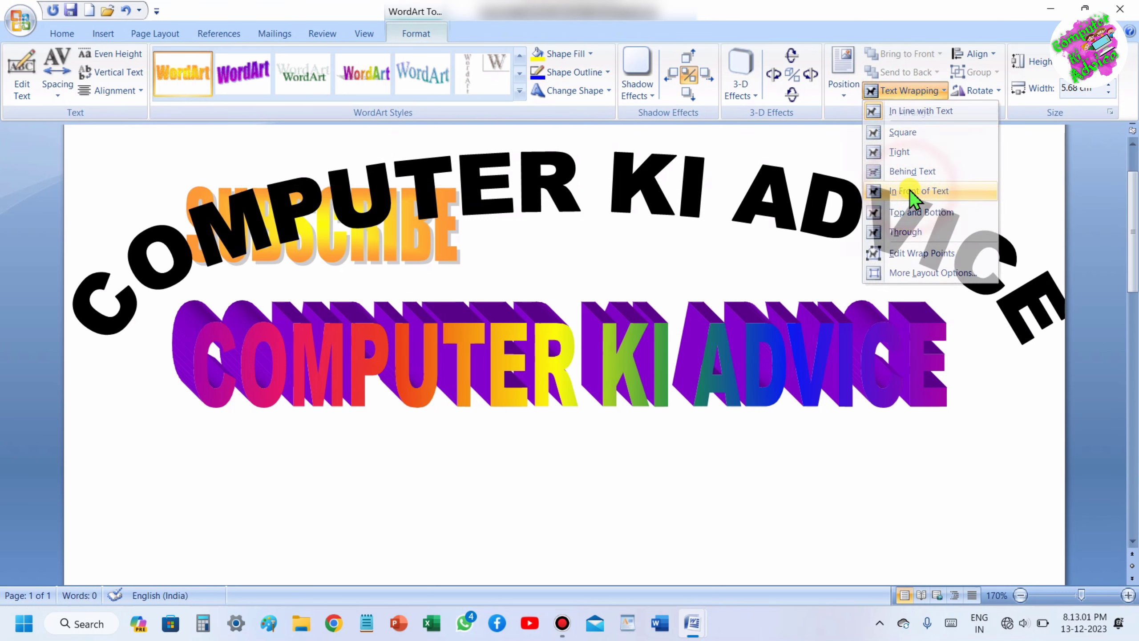
left_click_drag(306, 233, 531, 505)
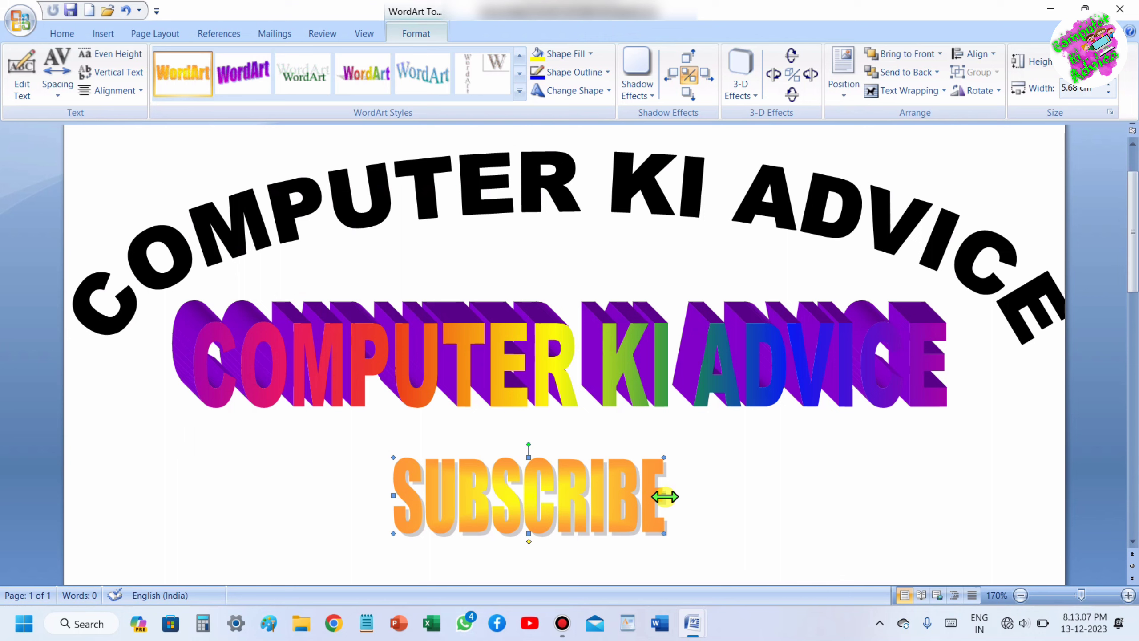
left_click_drag(664, 496, 943, 516)
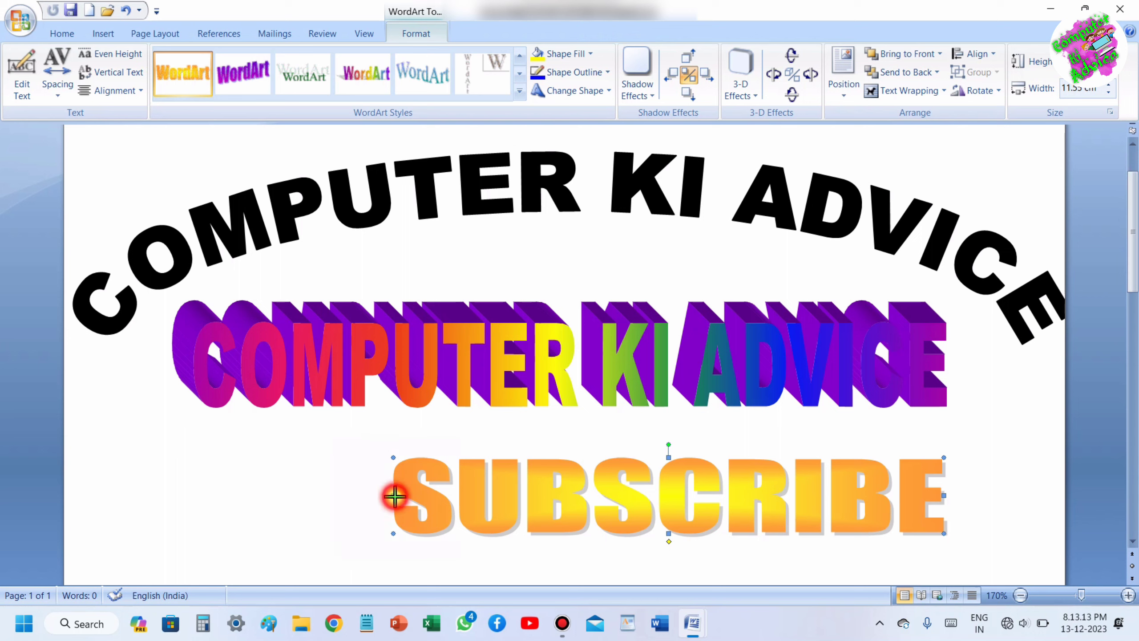
left_click_drag(393, 495, 183, 496)
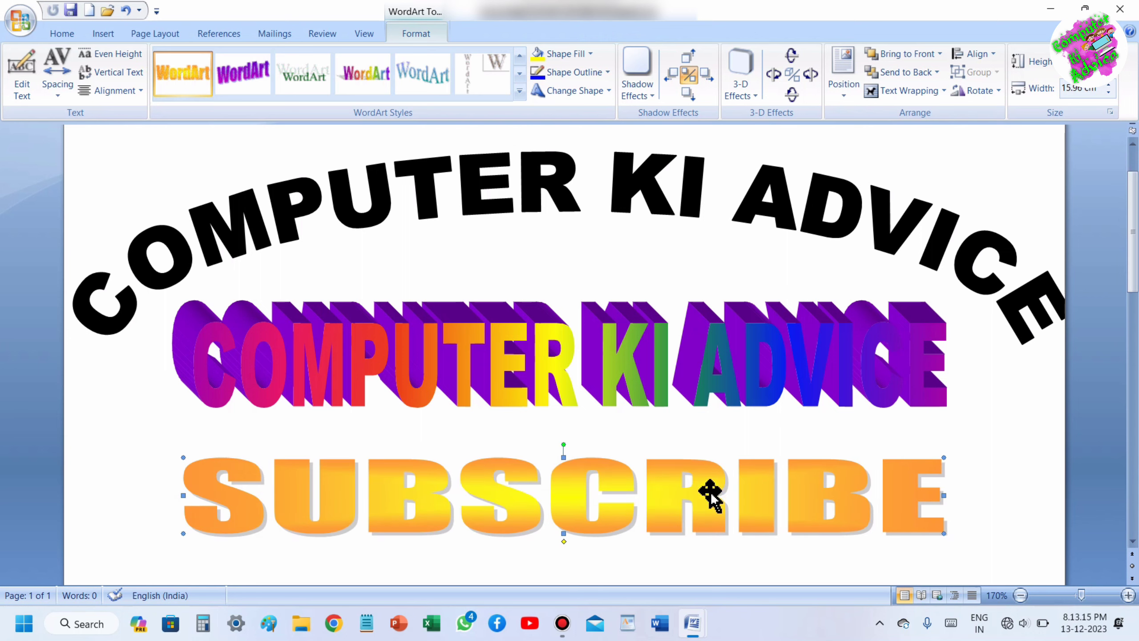
Apply the first Drop Shadow style to SUBSCRIBE, leaving 3-D effects unchanged
left_click(742, 96)
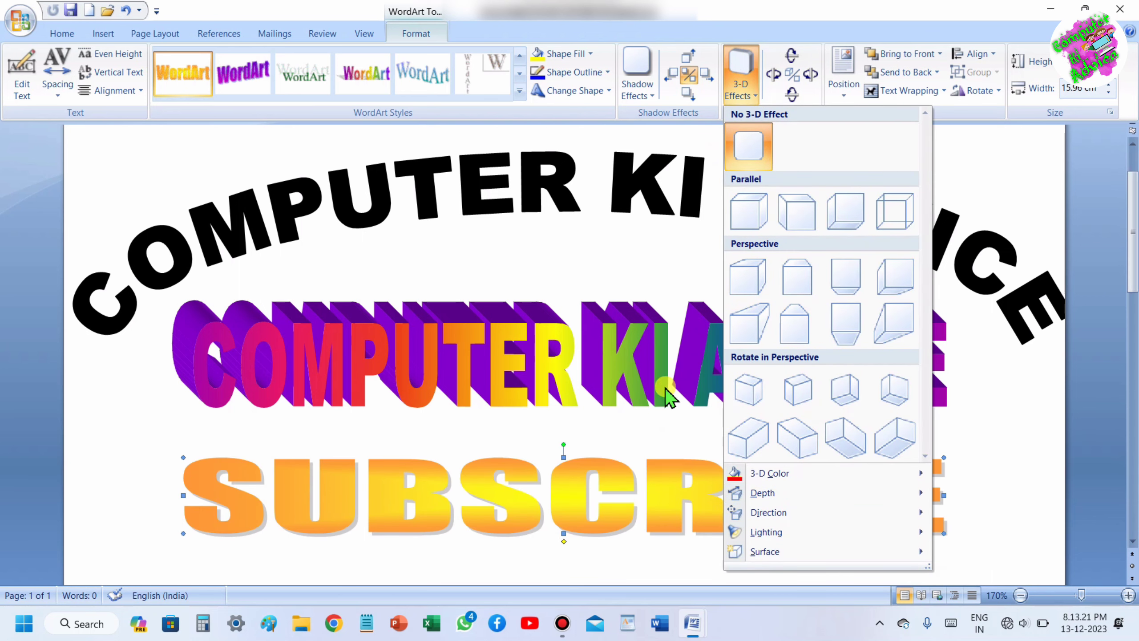
left_click(583, 434)
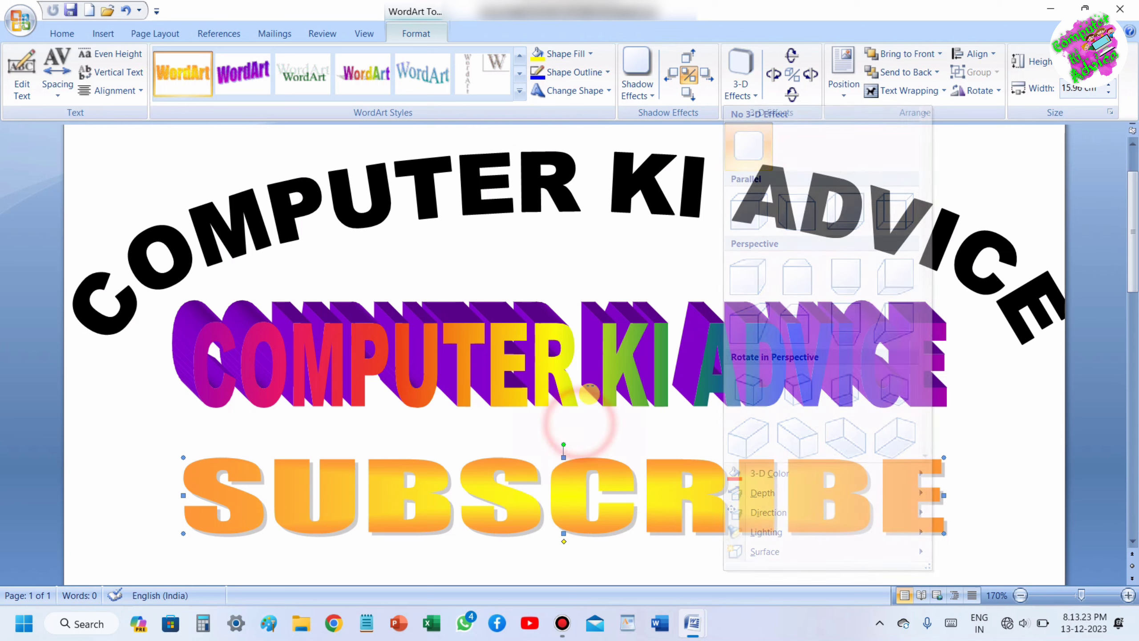
left_click(634, 89)
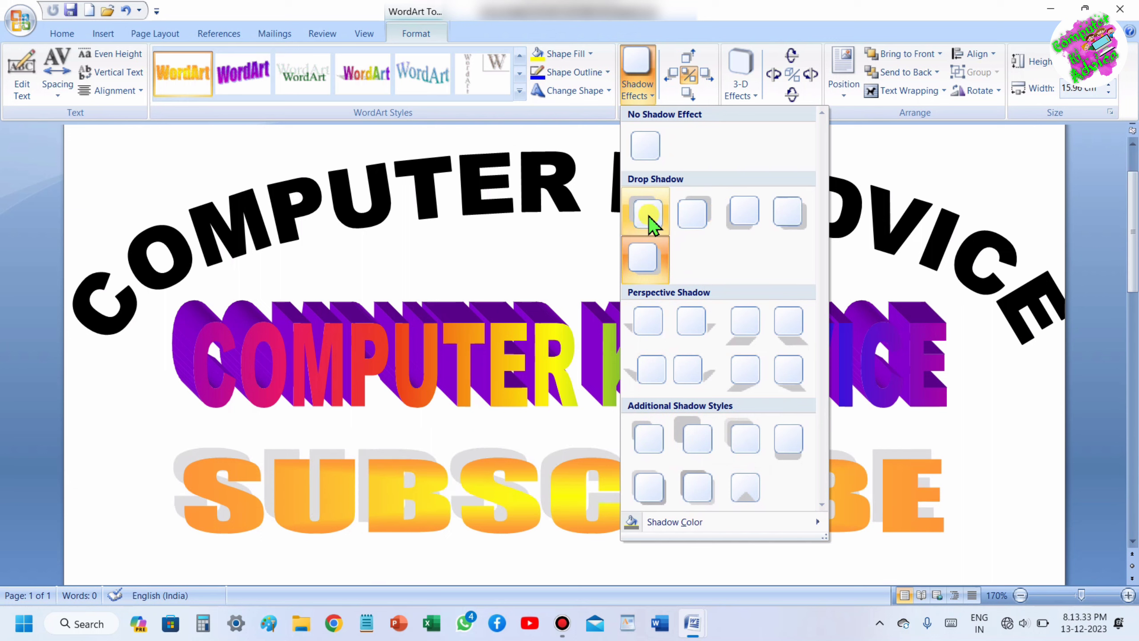
left_click(691, 214)
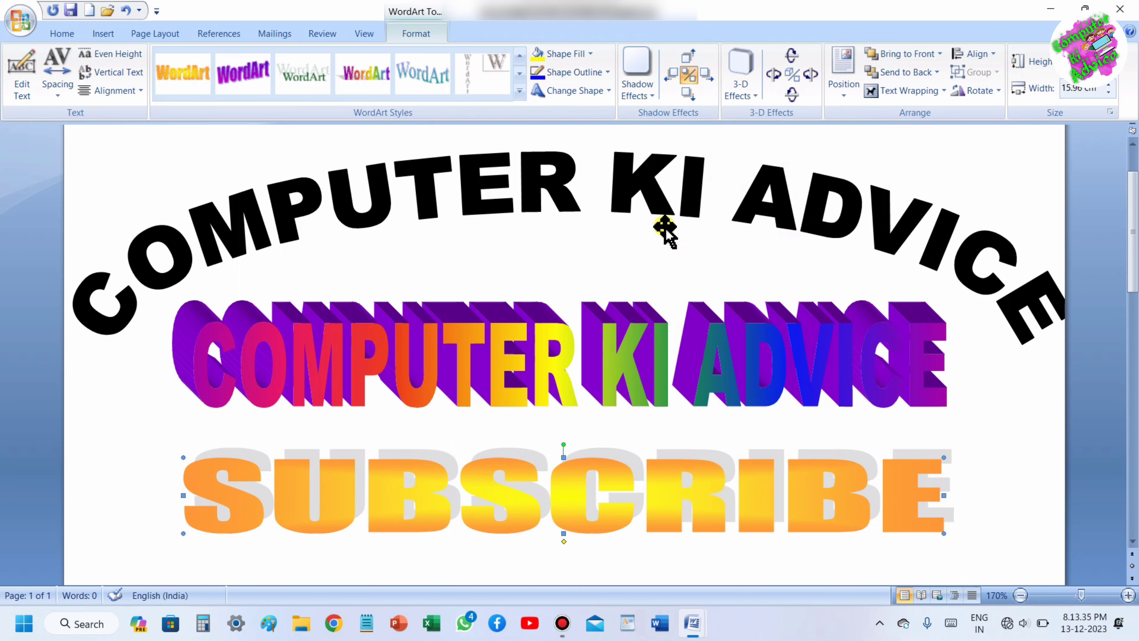
left_click(1018, 431)
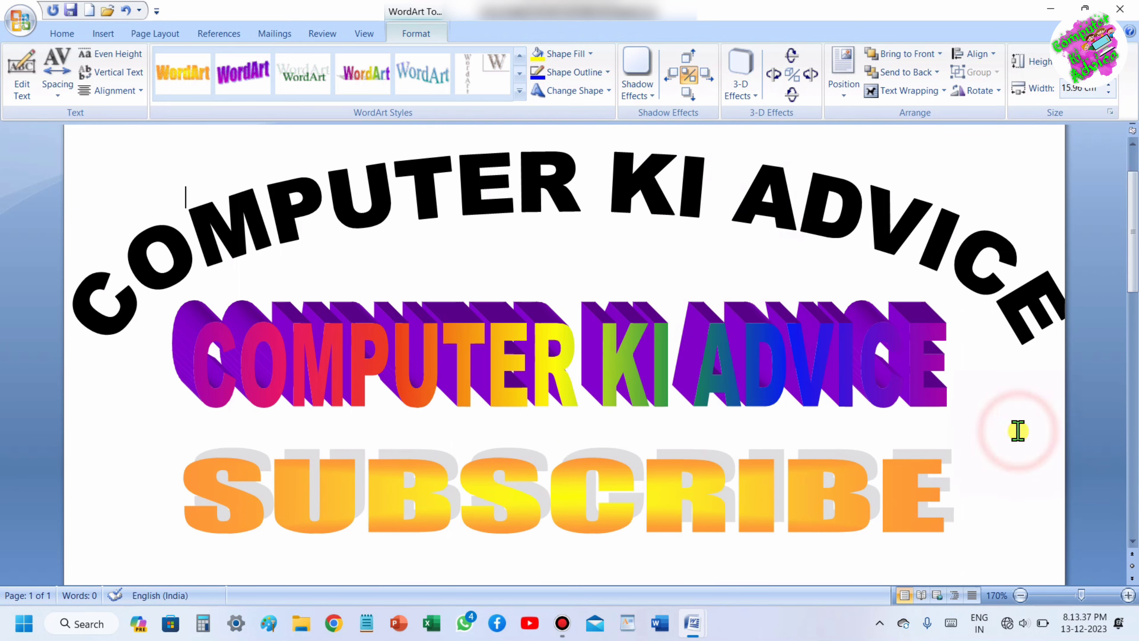